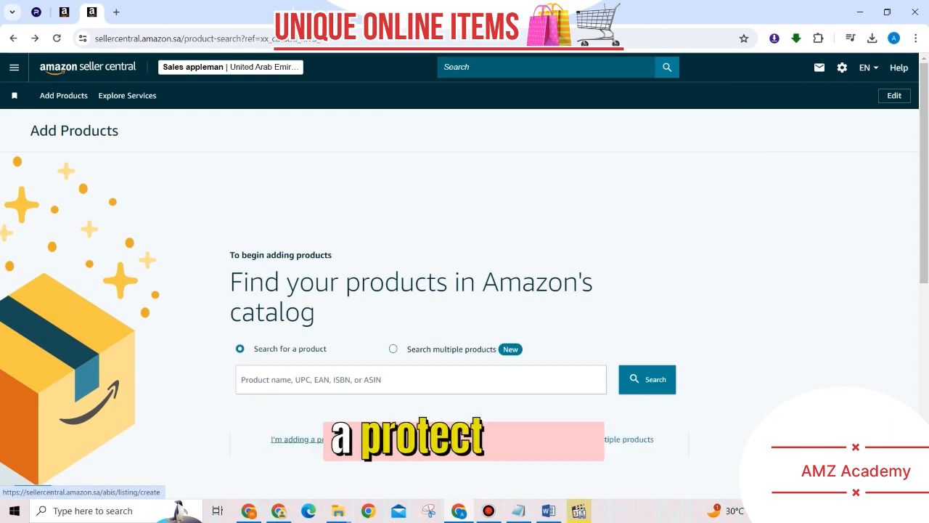
Start creating a listing for a new product and copy the prepared phone case title from the Notepad document.
left_click(323, 441)
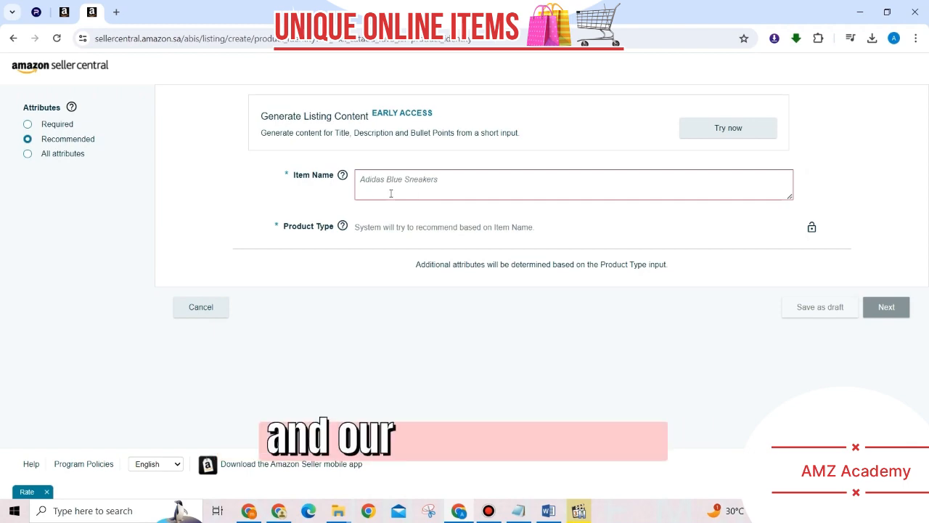
left_click(519, 511)
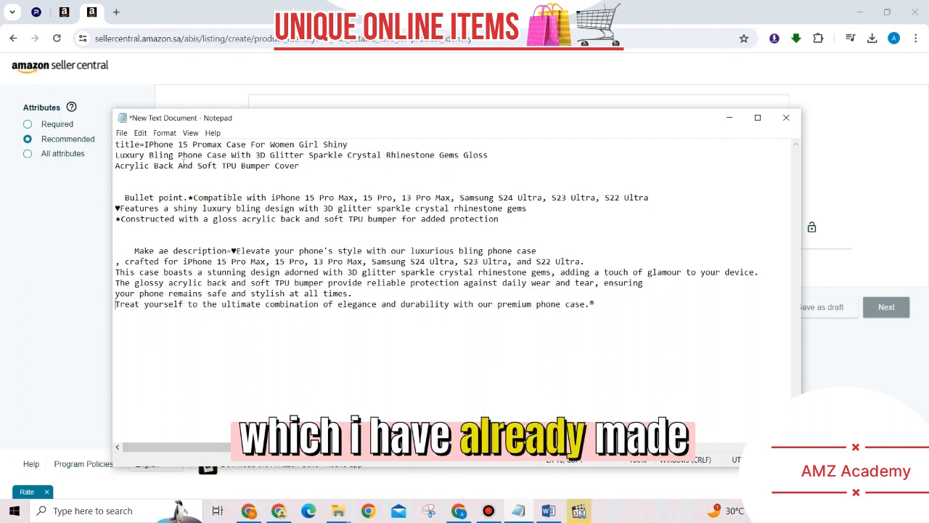
left_click_drag(145, 144, 305, 165)
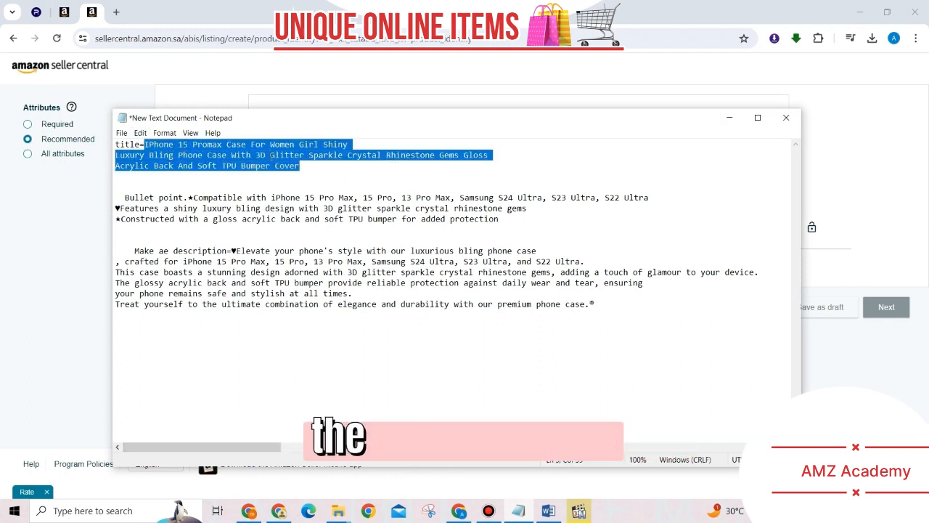
right_click(270, 155)
left_click(294, 190)
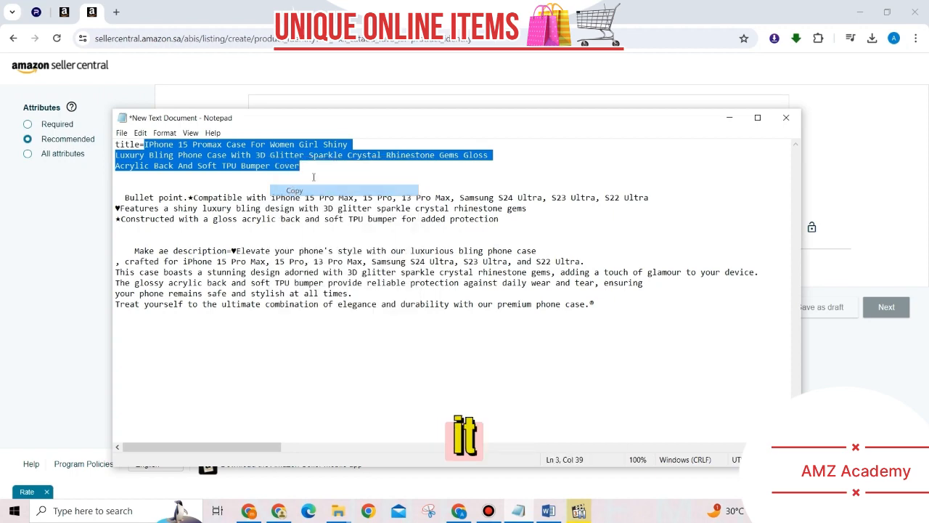
Paste the copied title into Item Name on the listing form and confirm Mobile Phone Case as the product type.
left_click(729, 117)
left_click(414, 187)
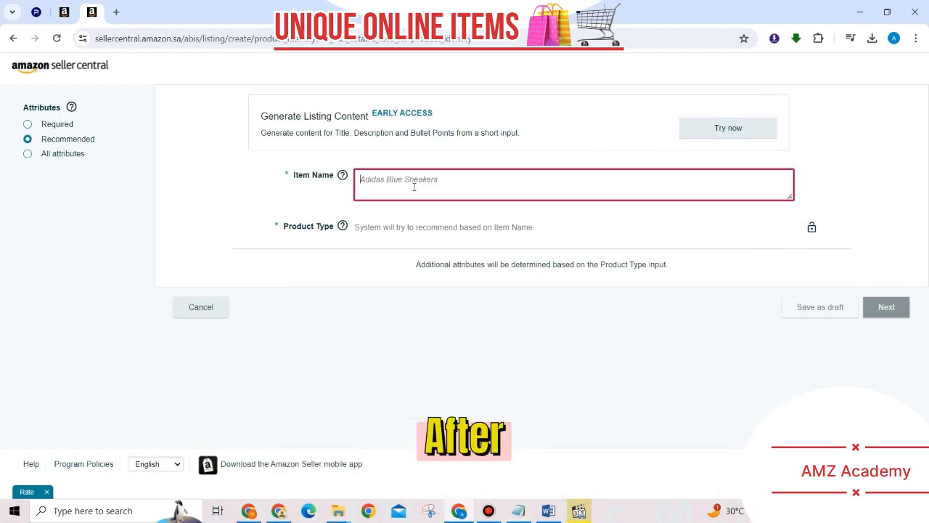
key("ctrl+v")
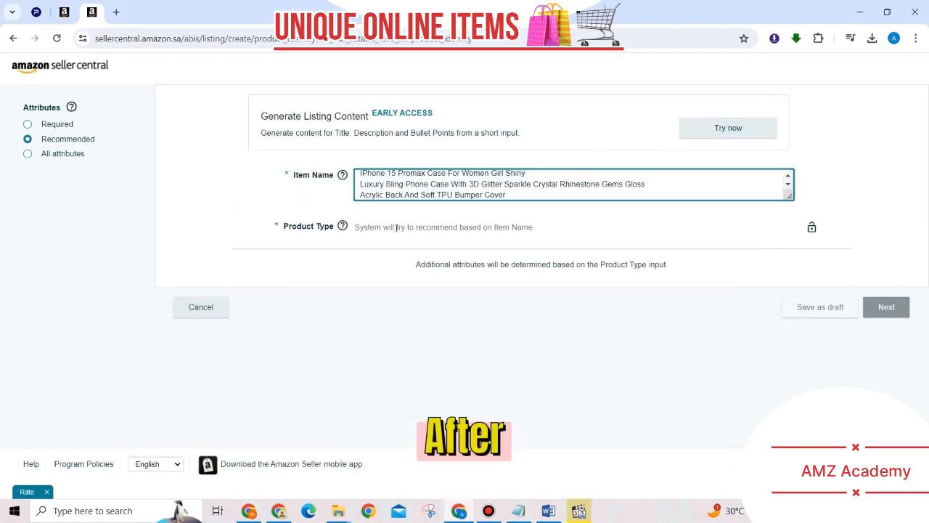
scroll(375, 199, "up", 1)
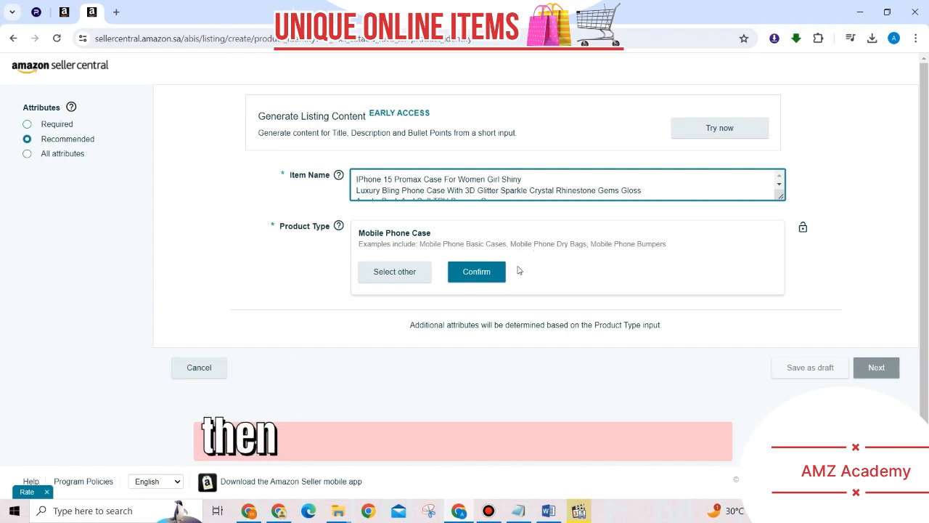
left_click(477, 271)
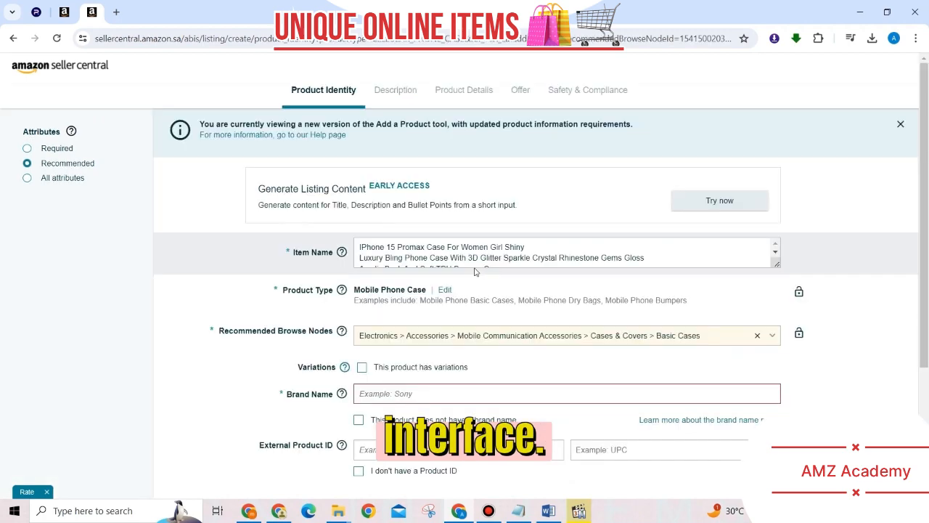
Mark the product as having variations and choose Color as the attribute that differs.
scroll(421, 252, "down", 1)
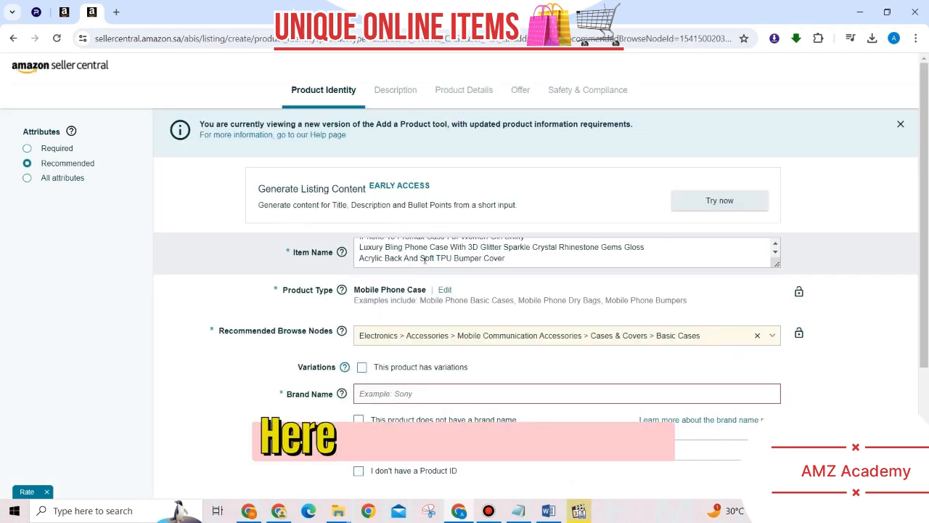
scroll(439, 260, "up", 1)
scroll(795, 239, "down", 2)
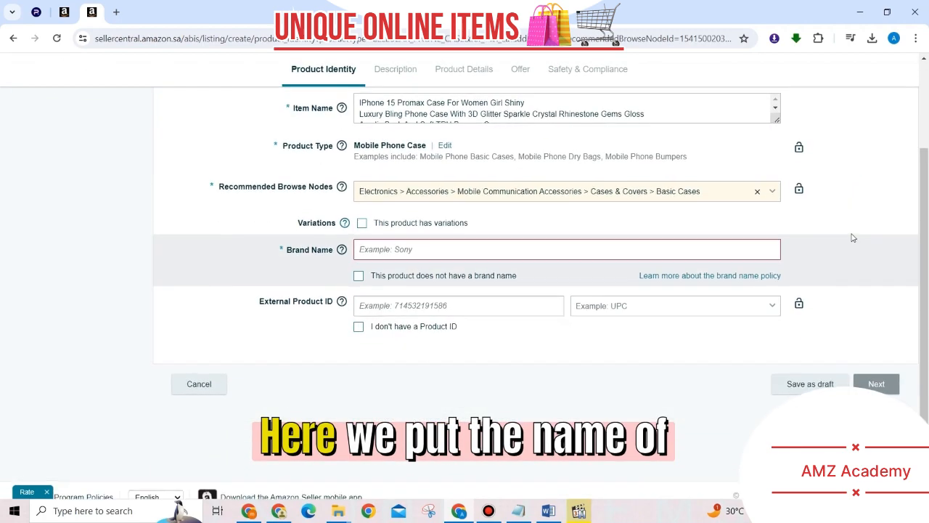
scroll(415, 172, "up", 2)
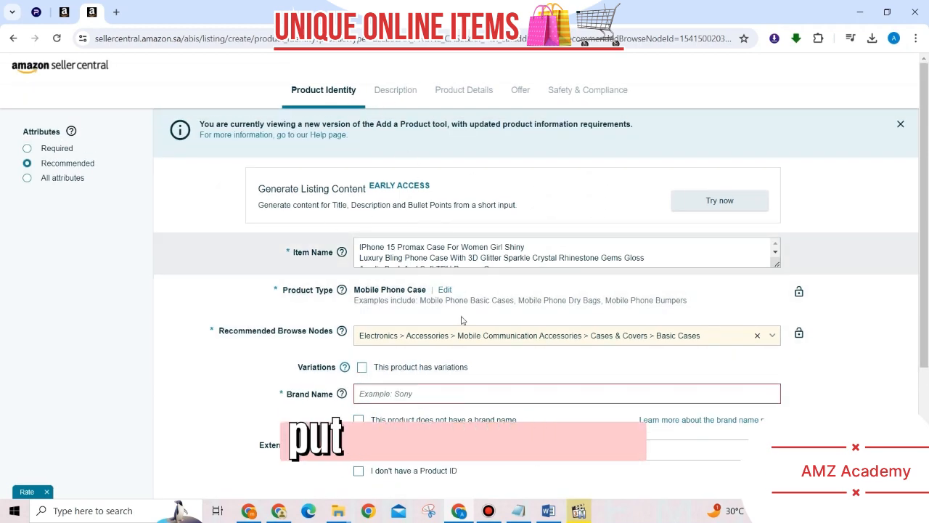
scroll(394, 317, "down", 2)
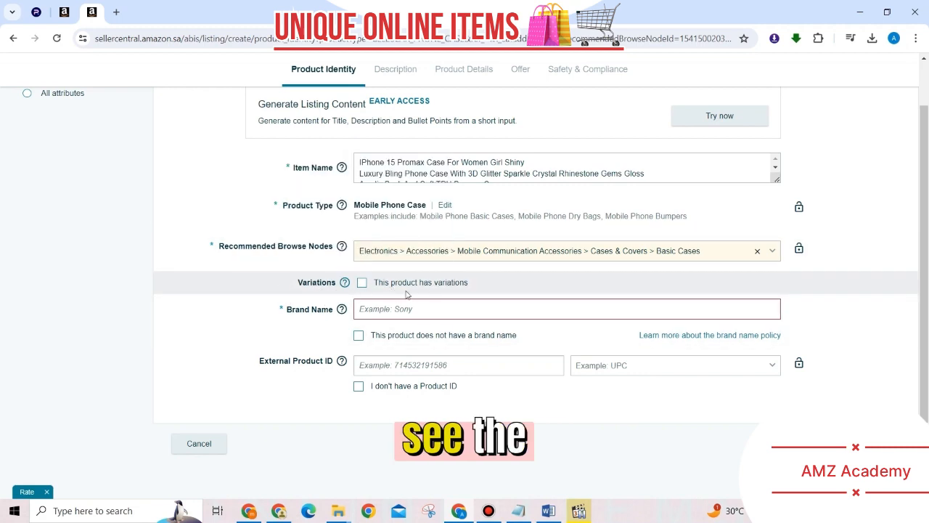
left_click(361, 283)
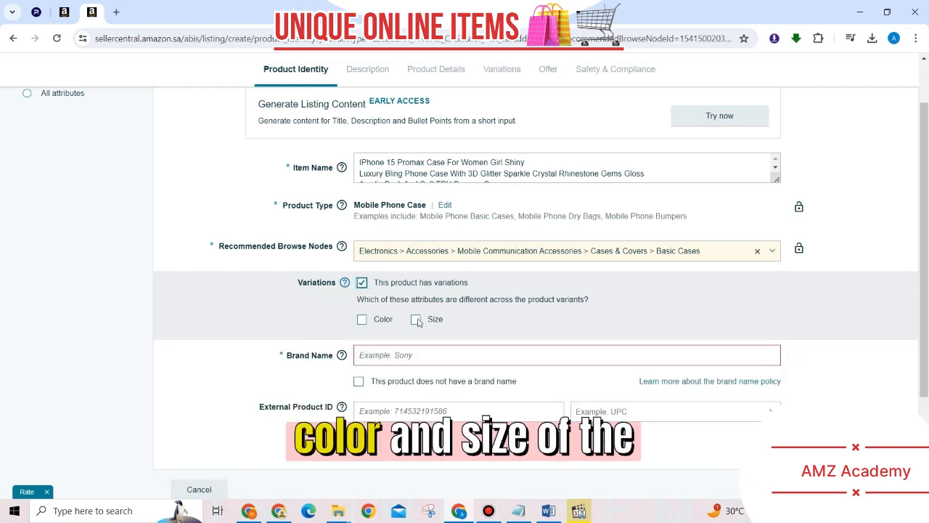
left_click(368, 323)
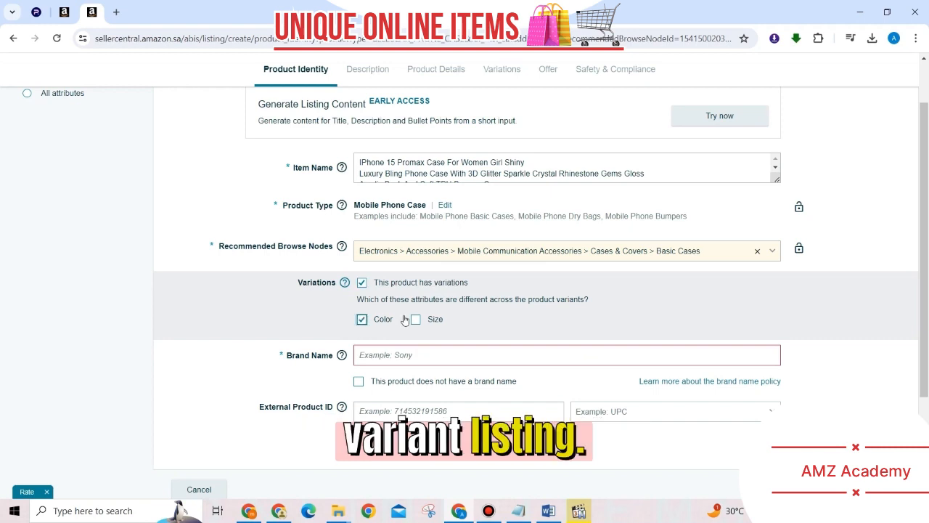
left_click(389, 296)
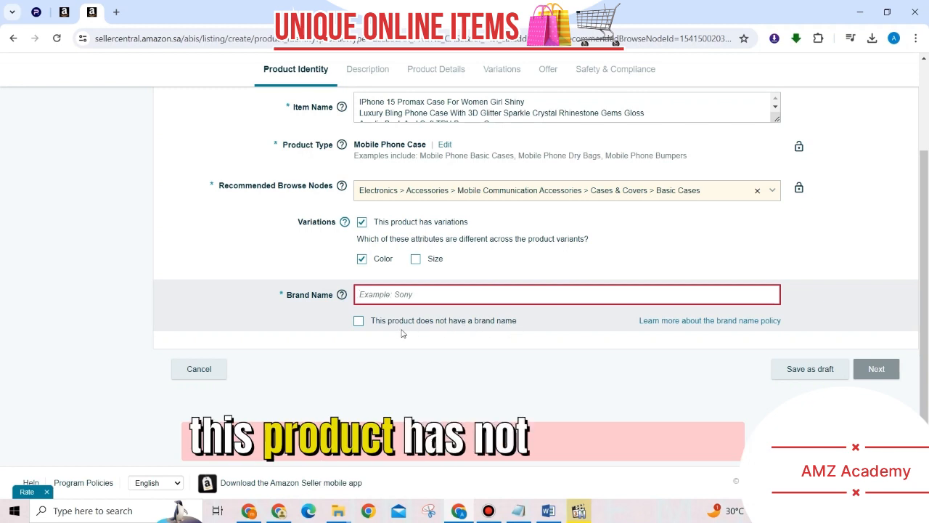
left_click(359, 322)
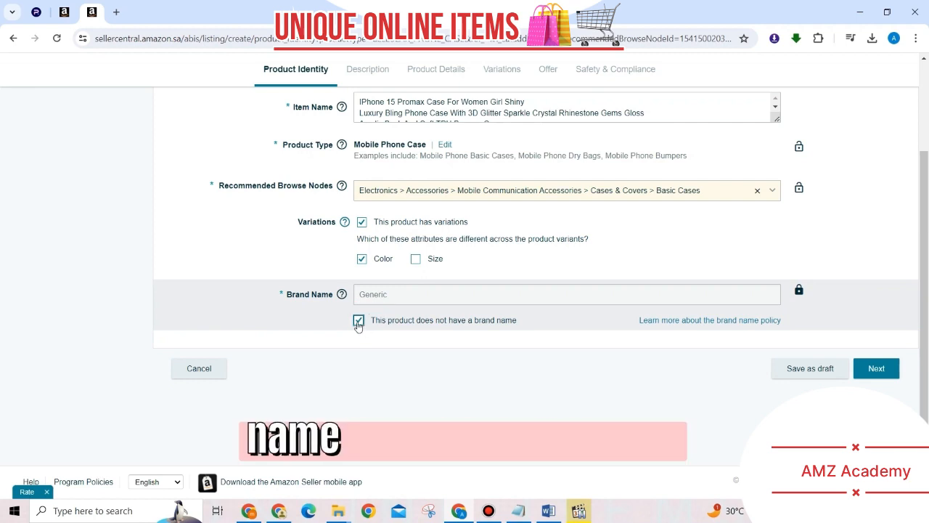
left_click(358, 322)
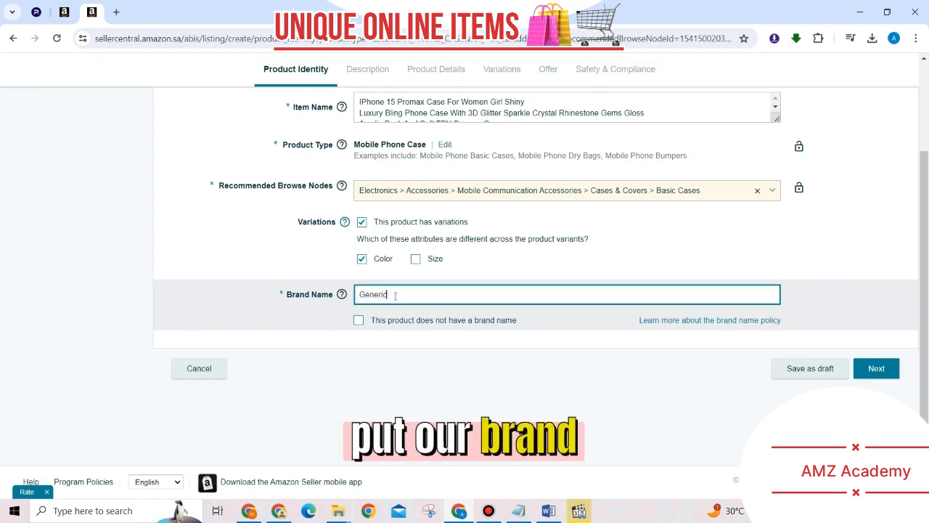
key("BackSpace")
key("BackSpace")
key("BackSpace")
key("BackSpace")
key("BackSpace")
key("BackSpace")
key("BackSpace")
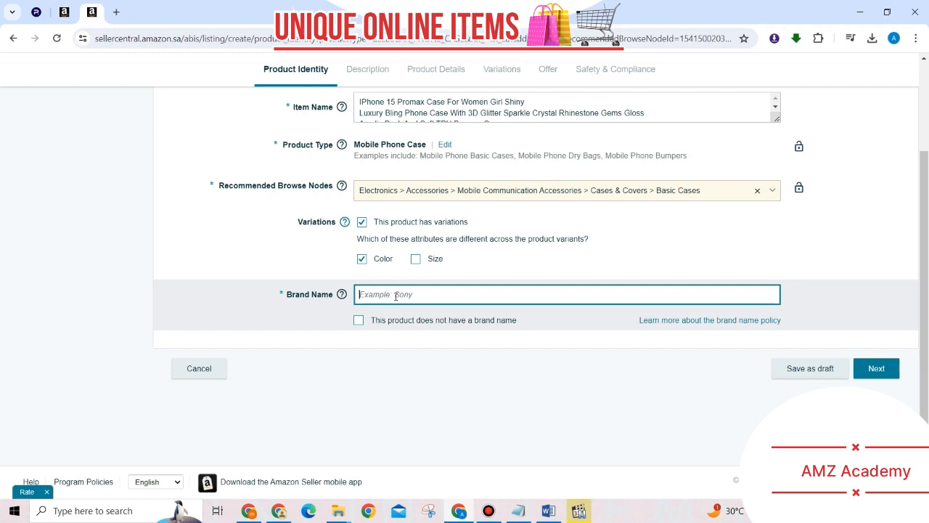
Set the brand name to AppleM and continue to the Description section.
type("a")
key("BackSpace")
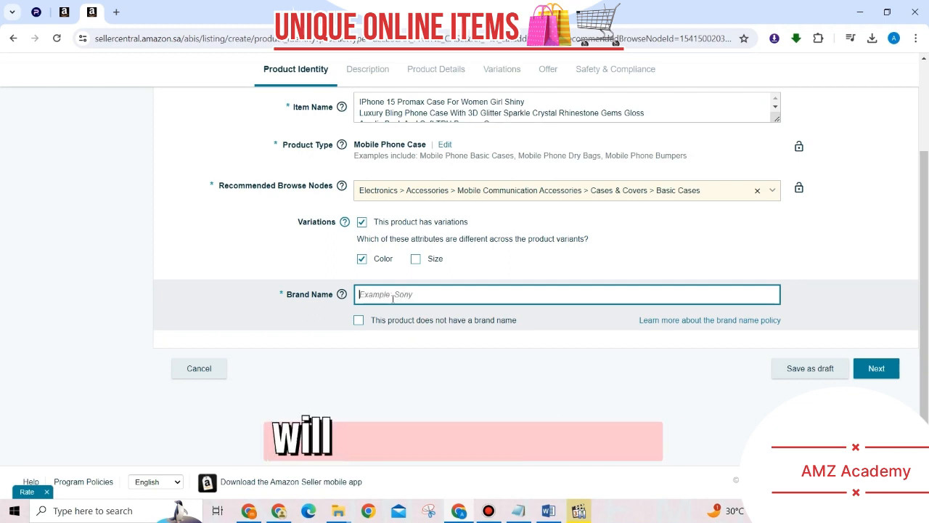
type("App")
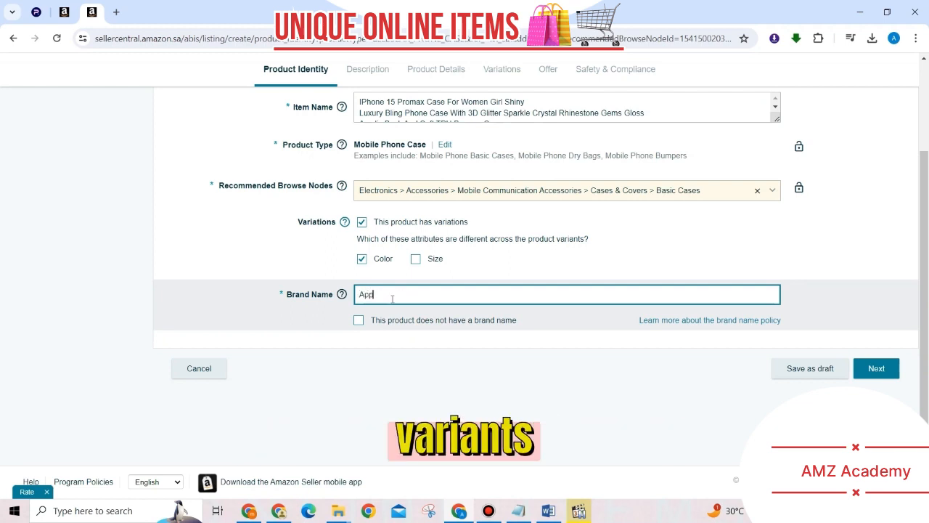
type("leM")
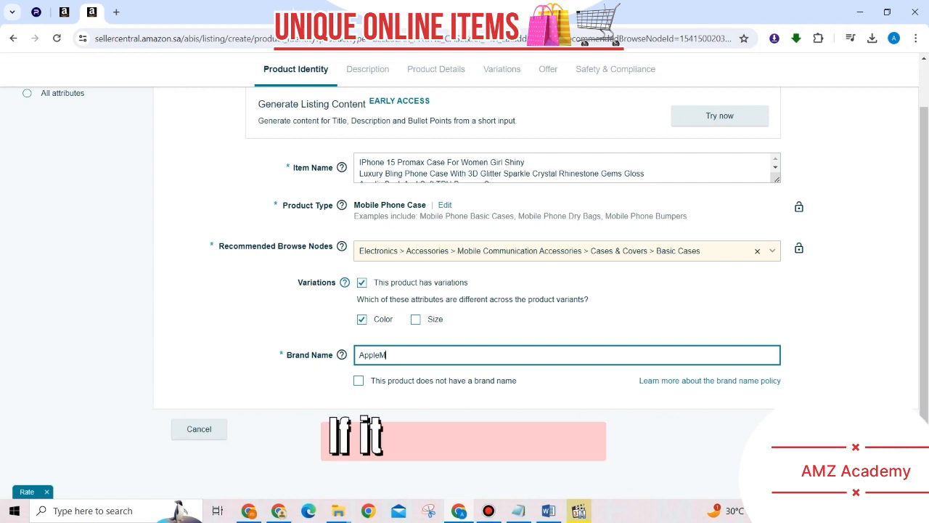
left_click(877, 429)
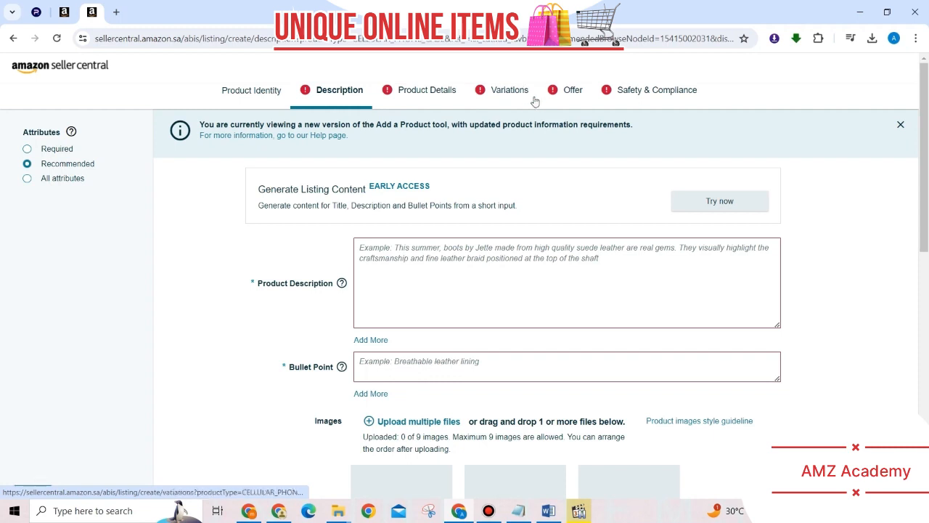
Enter "-" in the Product Description.
scroll(463, 225, "down", 1)
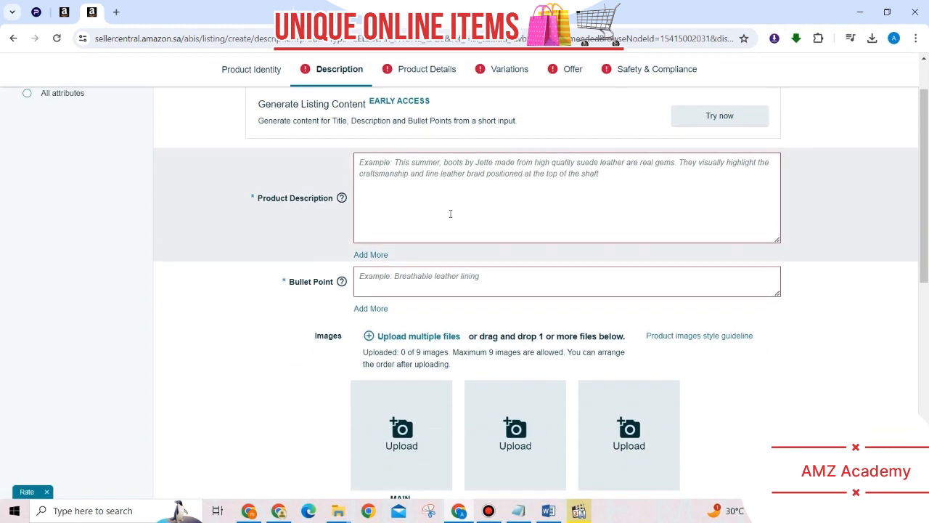
left_click(372, 166)
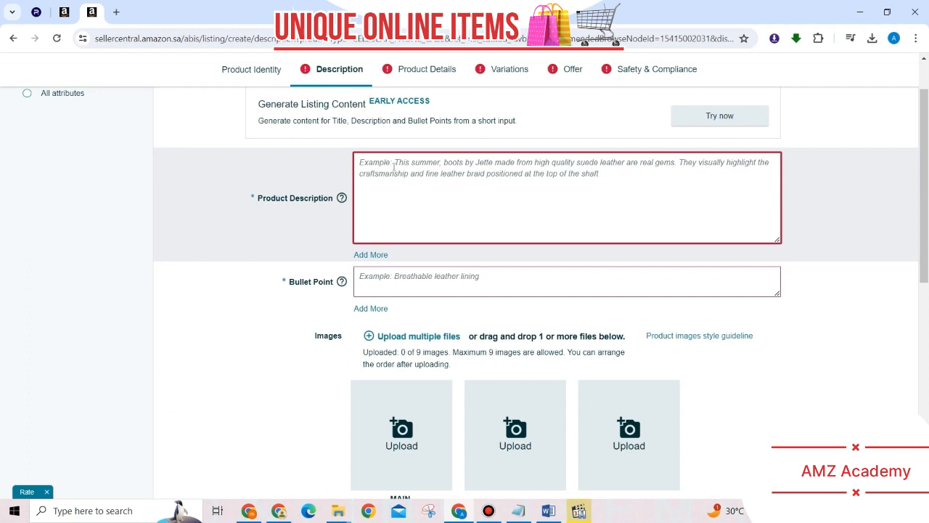
type("-")
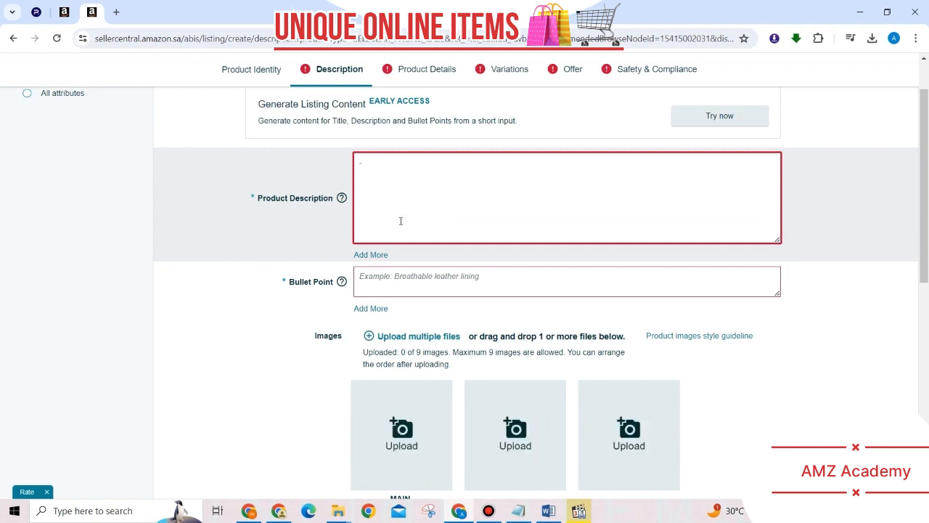
Add two more bullet point fields to the listing.
left_click(410, 283)
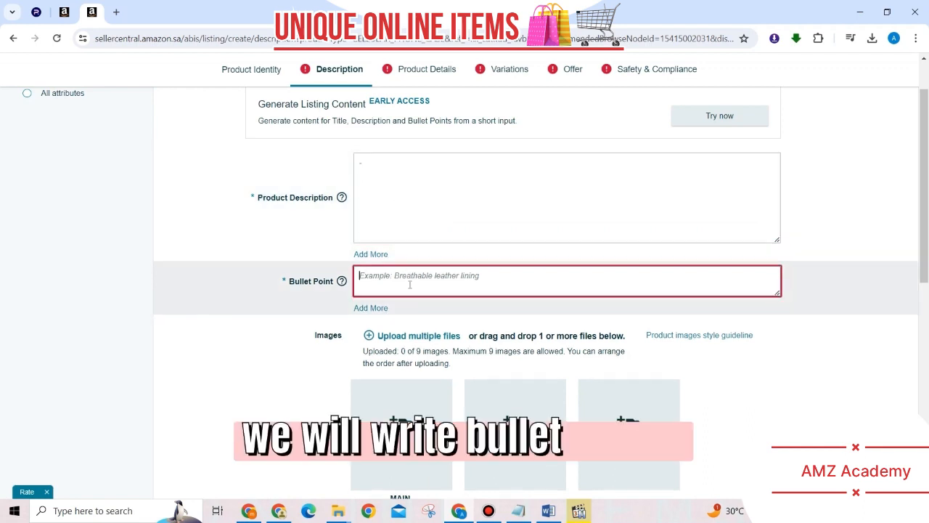
left_click(374, 308)
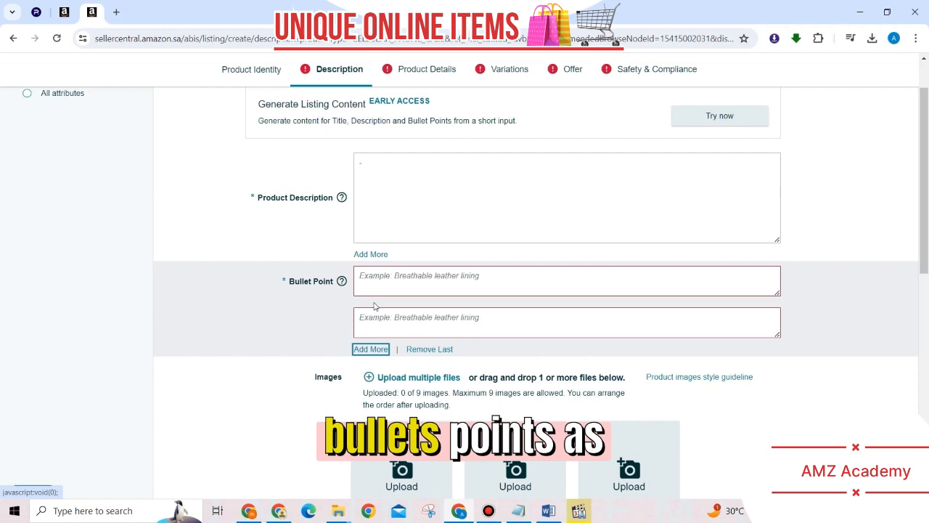
left_click(370, 349)
Copy the "★Compatible with iPhone 15 Pro Max…" line from the Notepad document into the first bullet point.
left_click(373, 289)
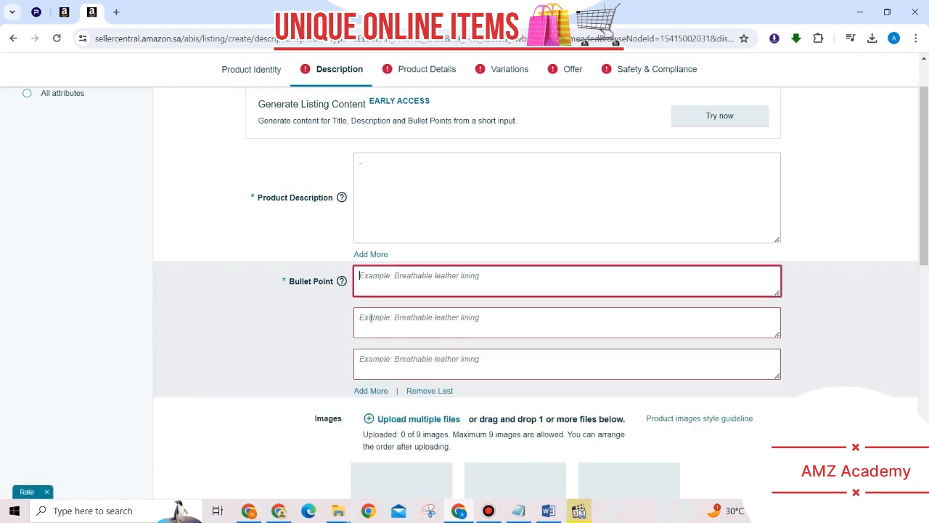
left_click(517, 511)
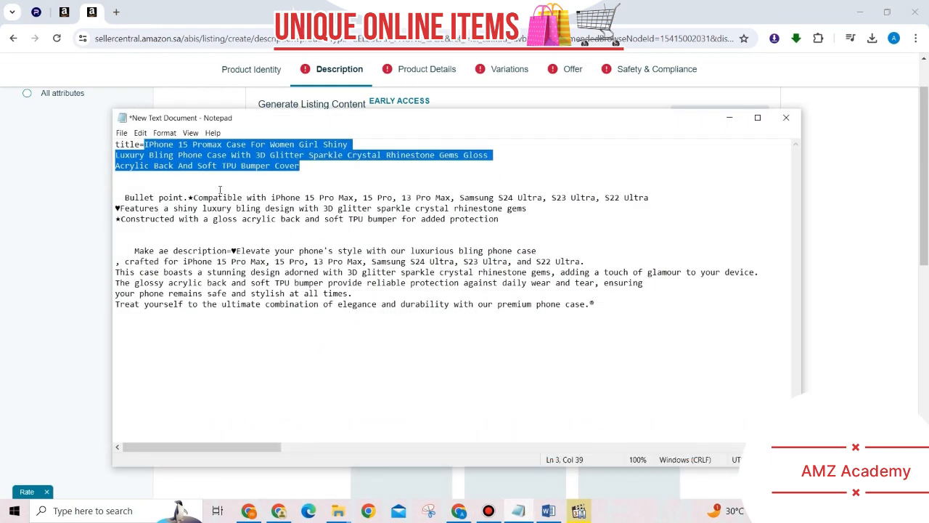
left_click_drag(187, 197, 661, 199)
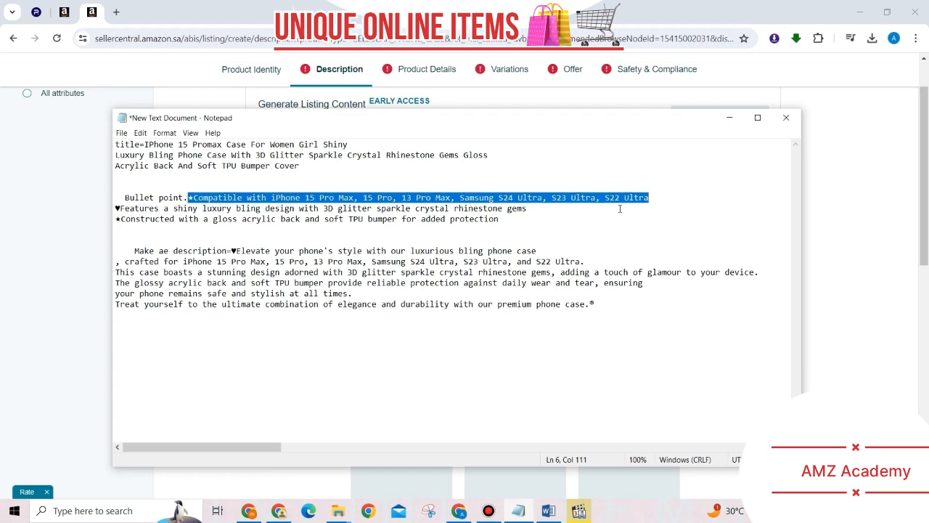
right_click(599, 201)
left_click(615, 235)
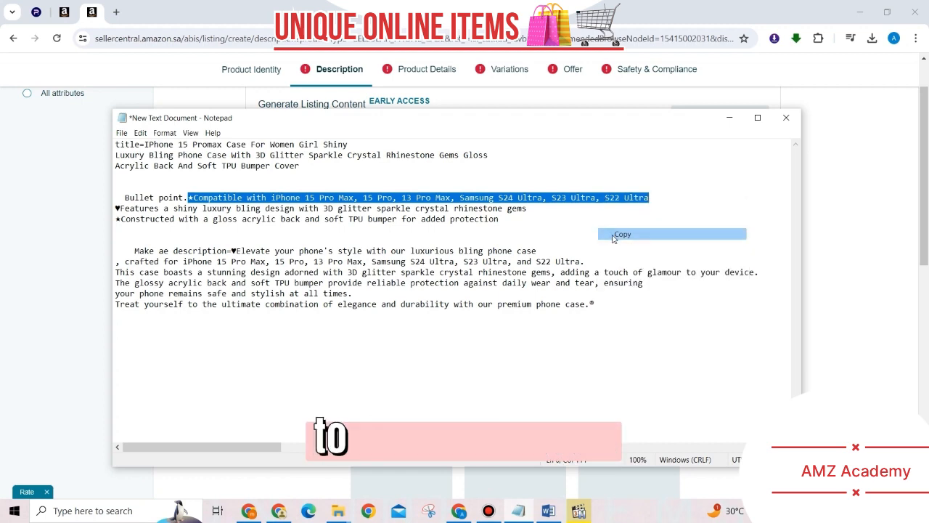
left_click(518, 511)
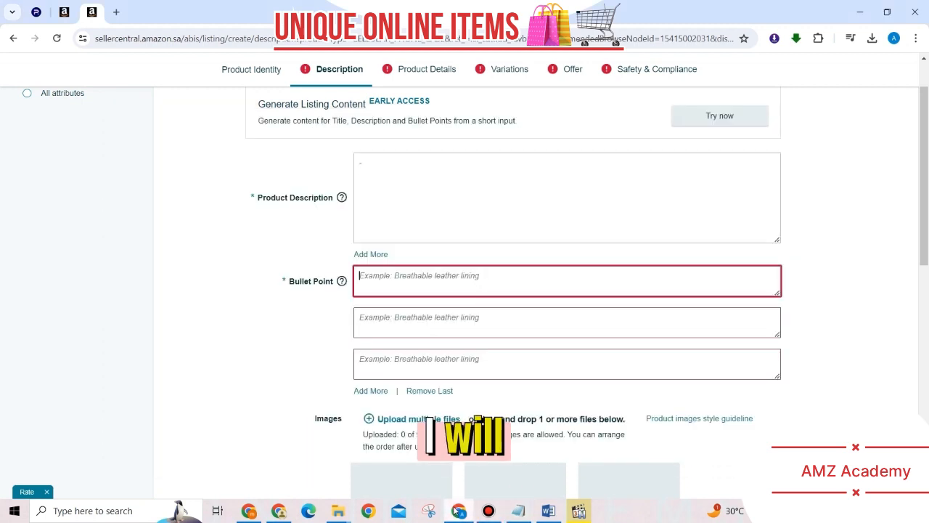
key("ctrl+v")
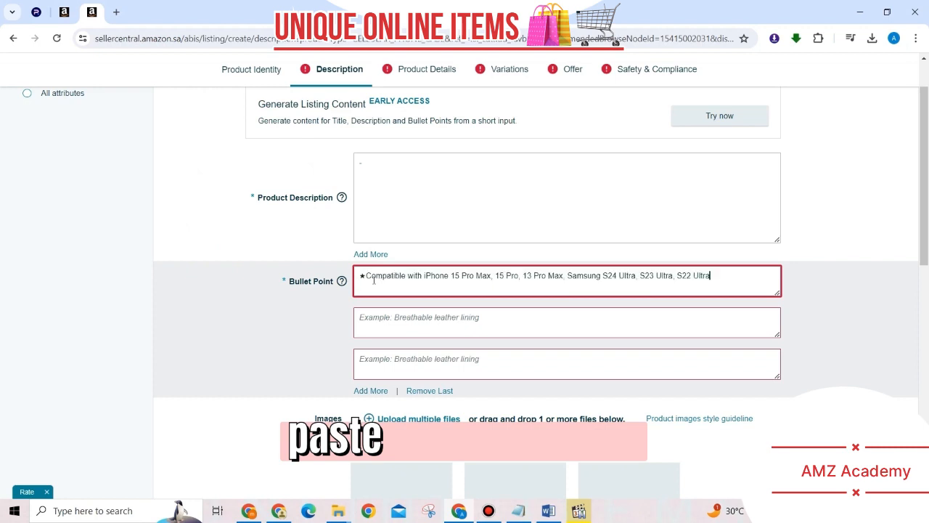
Copy the "♥Features a shiny luxury bling design…" line from the Notepad document into the second bullet point.
left_click(380, 318)
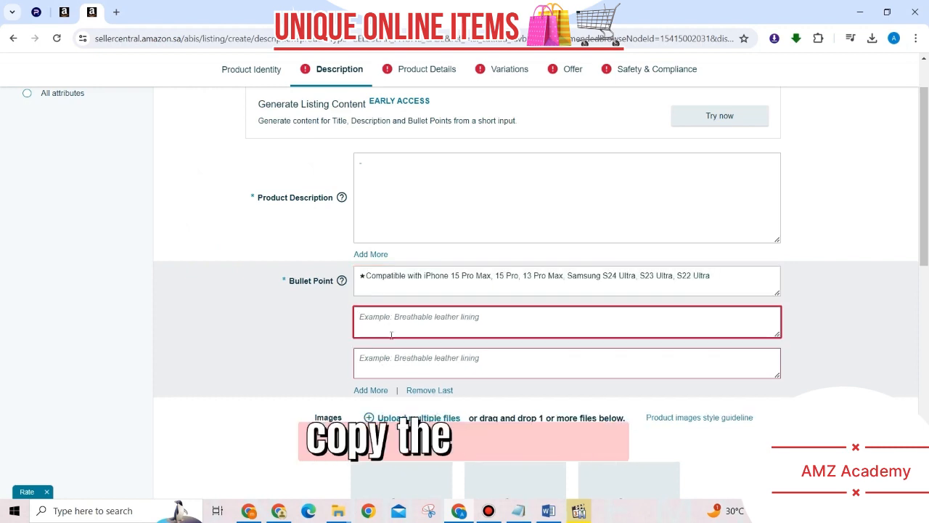
left_click(518, 511)
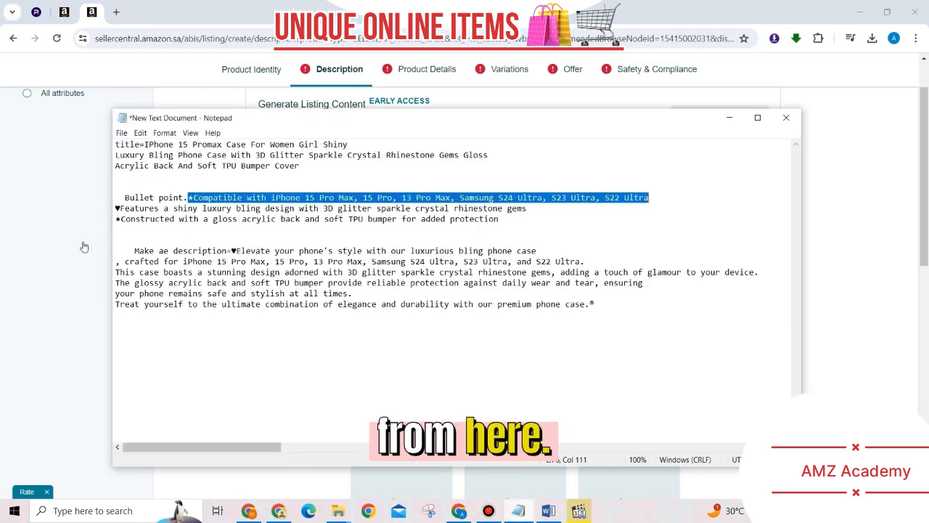
mouse_move(115, 208)
left_mouse_down()
mouse_move(502, 220)
mouse_move(487, 210)
mouse_move(465, 220)
mouse_move(115, 209)
left_mouse_up()
left_click(532, 211)
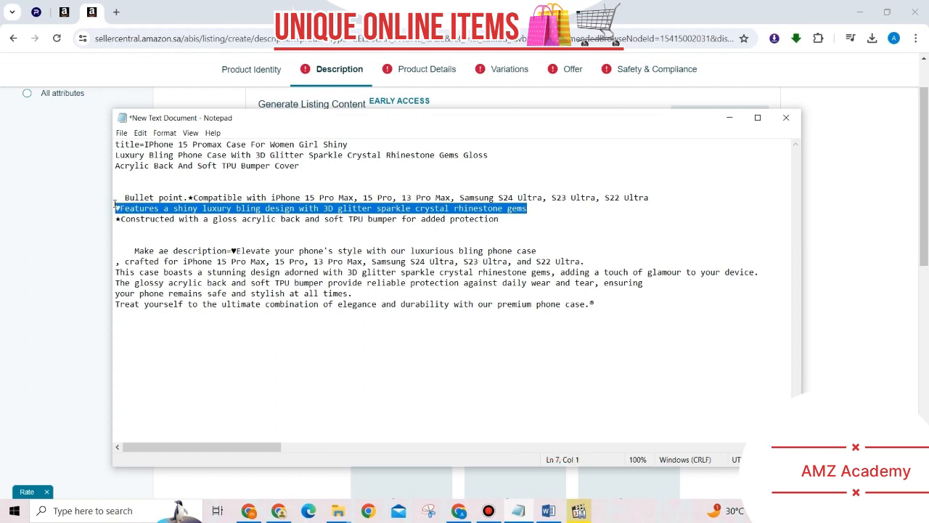
left_click(456, 511)
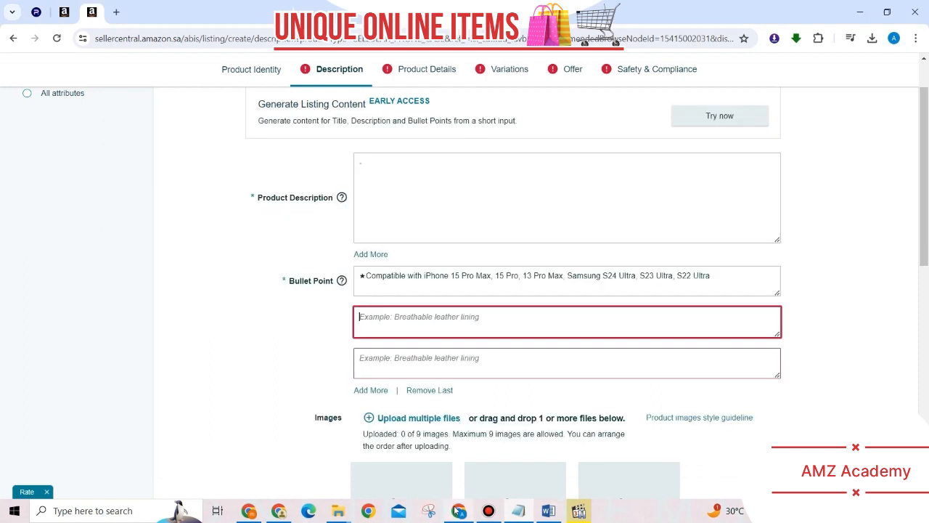
key("ctrl+v")
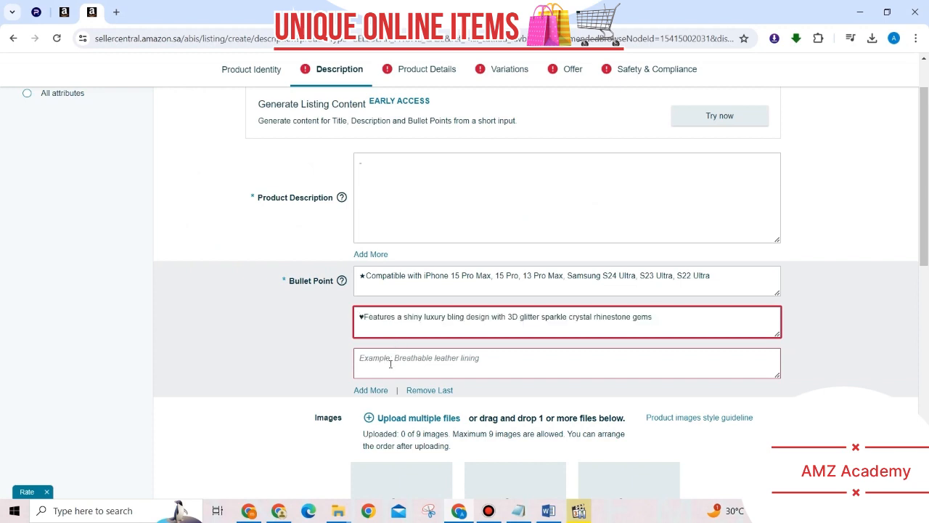
Copy the "★Constructed with a gloss acrylic back…" line from the Notepad document into the third bullet point.
left_click(385, 365)
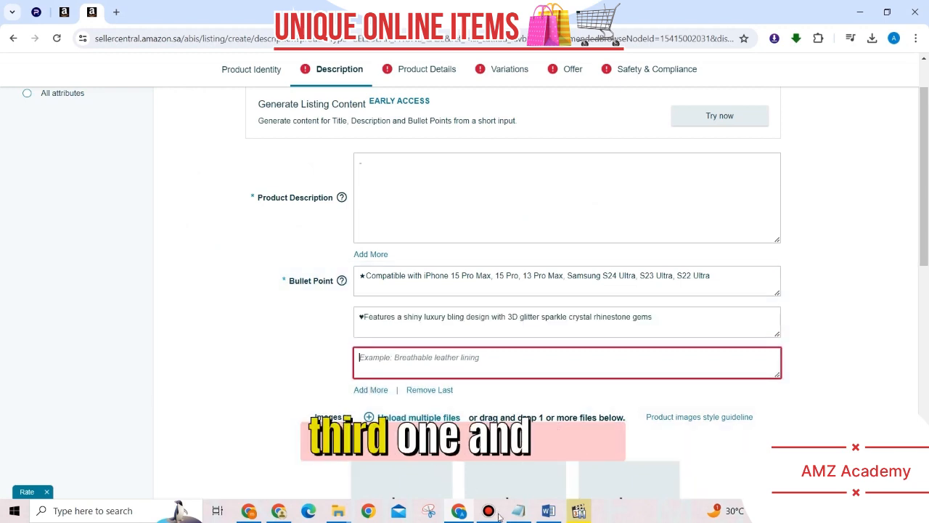
left_click(517, 510)
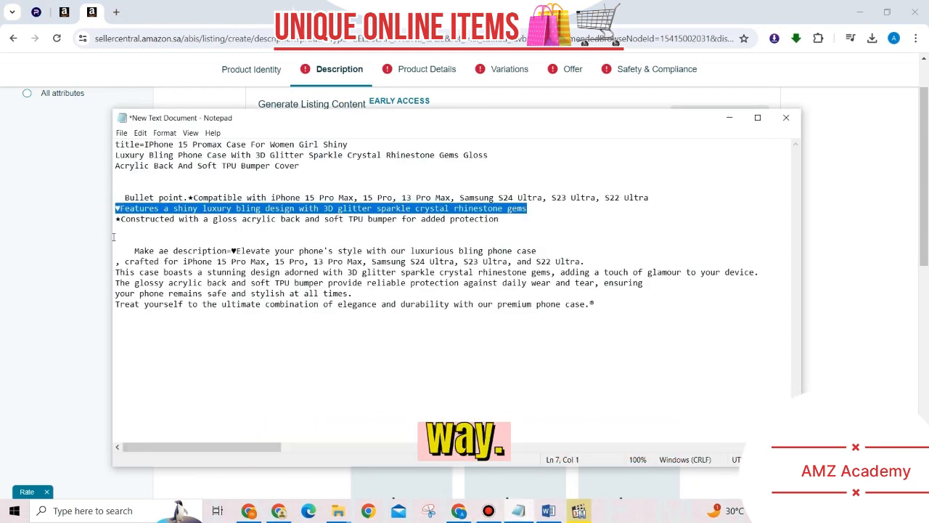
left_click_drag(116, 219, 341, 234)
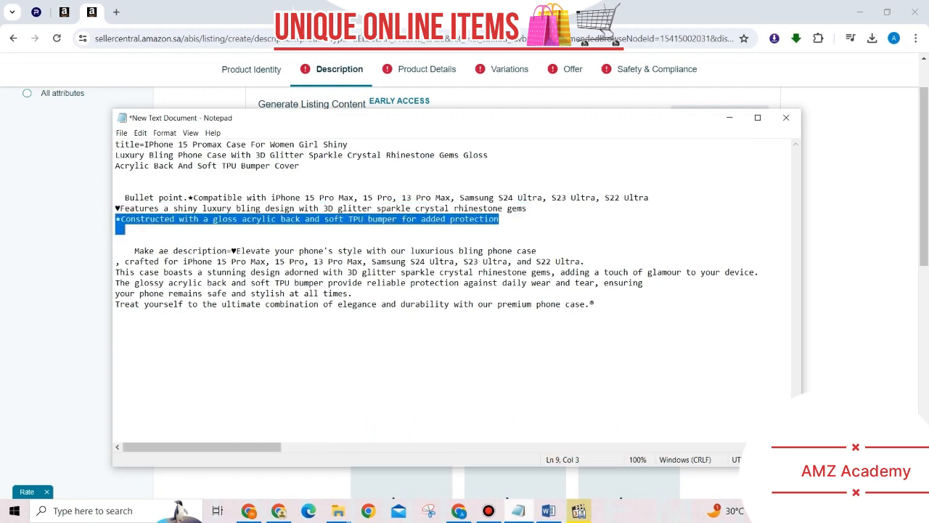
left_click(459, 510)
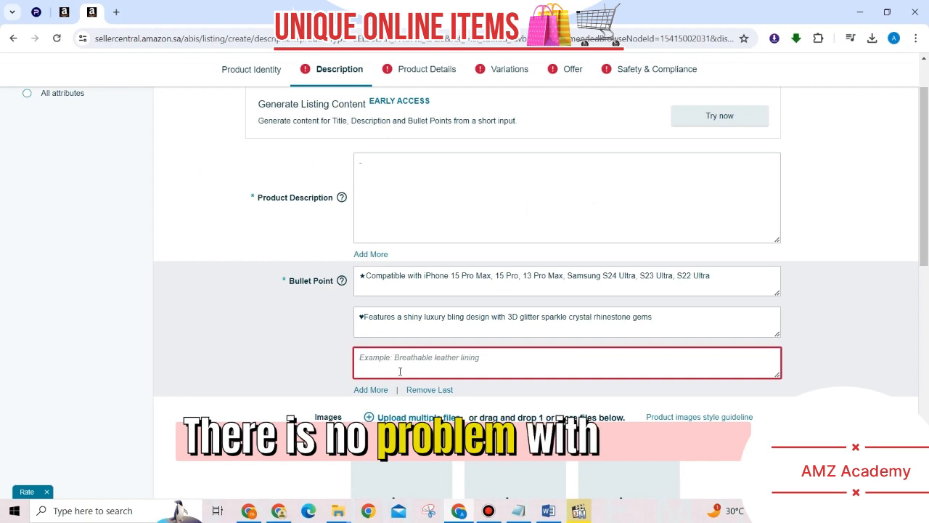
key("ctrl+v")
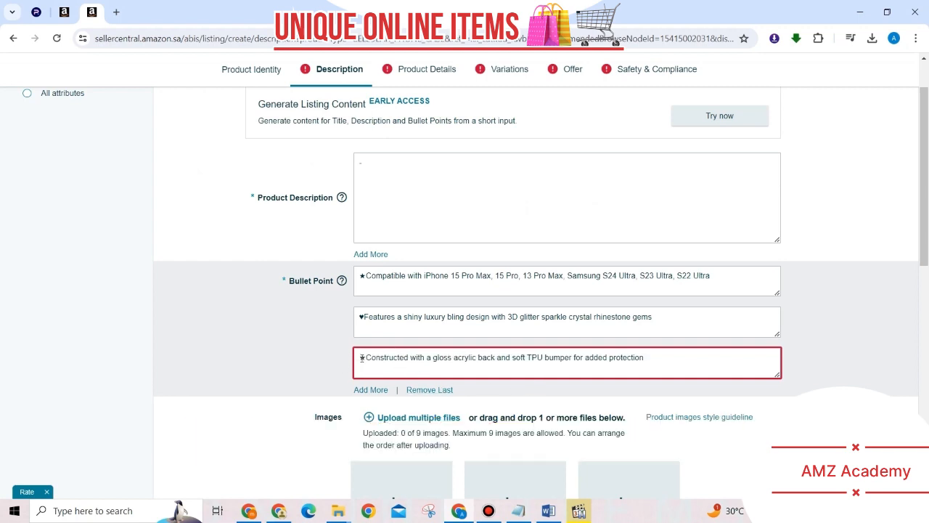
left_click(273, 369)
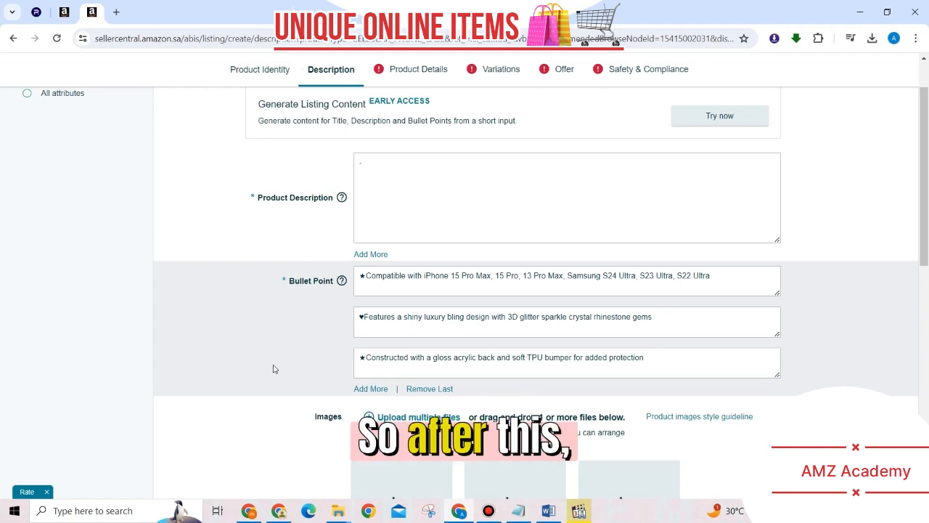
In the Product Details section, set the manufacturer to AppleM and the special feature to Magnetic.
scroll(283, 353, "down", 1)
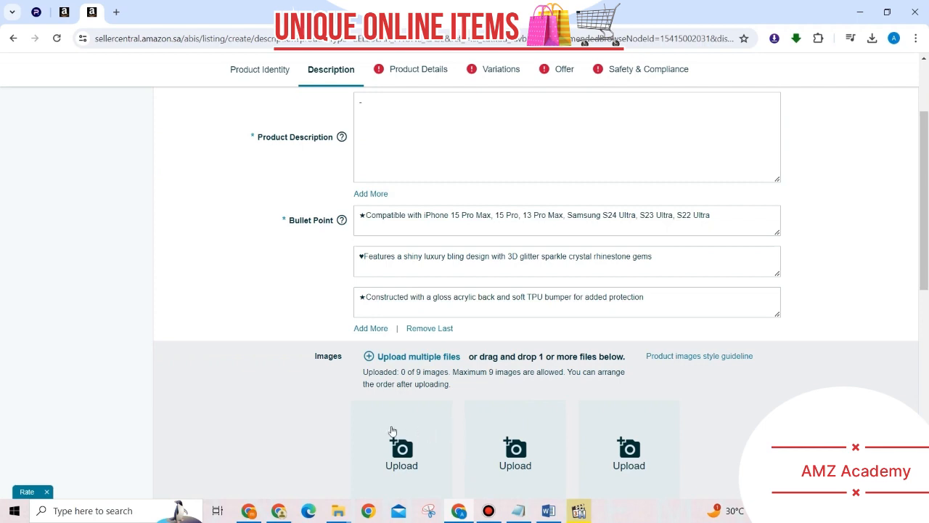
left_click(403, 69)
left_click(407, 183)
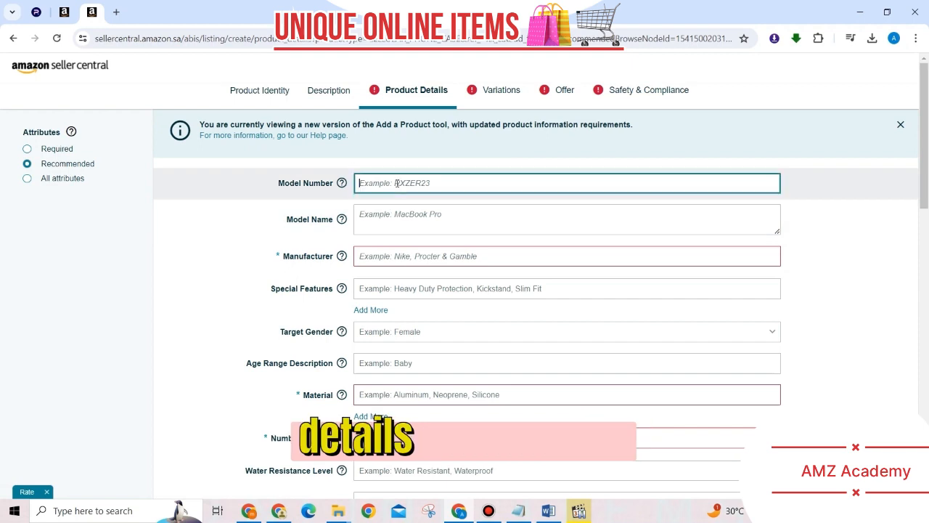
left_click(401, 257)
type("A")
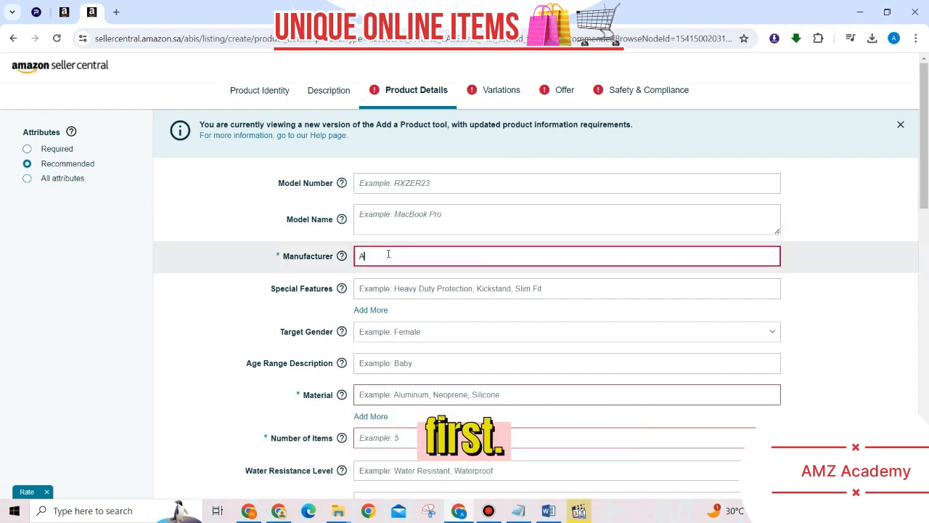
type("ppl")
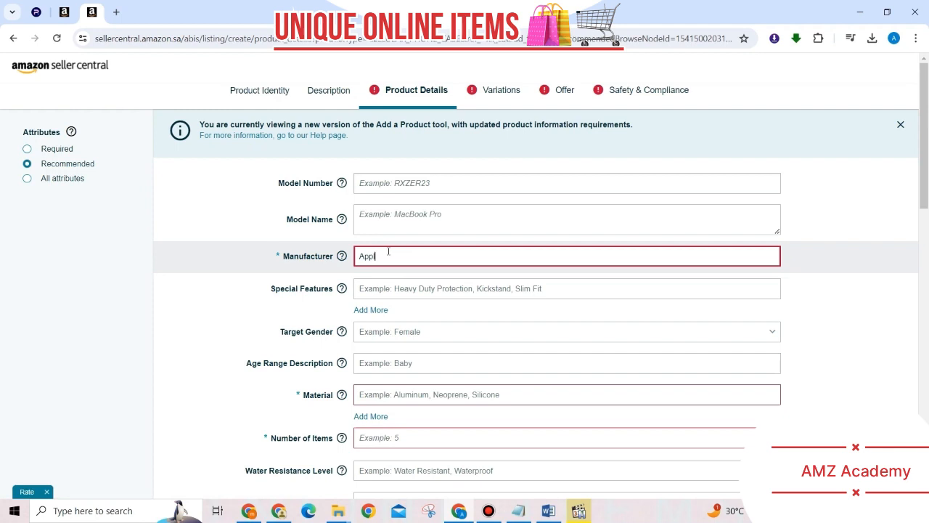
type("e")
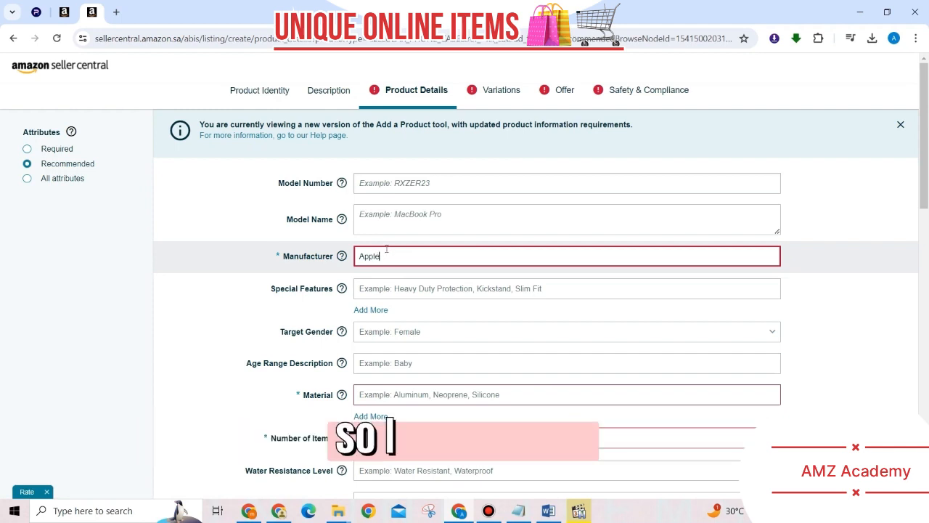
type("M")
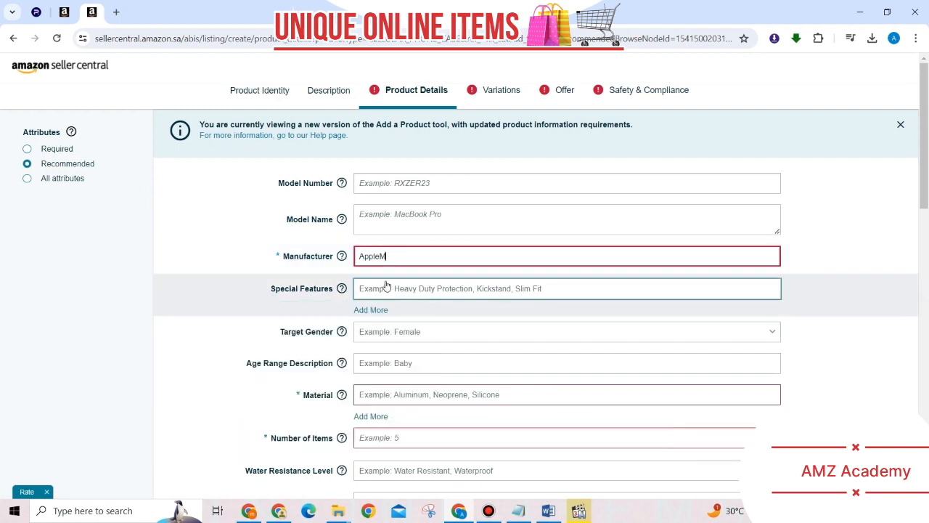
left_click(387, 289)
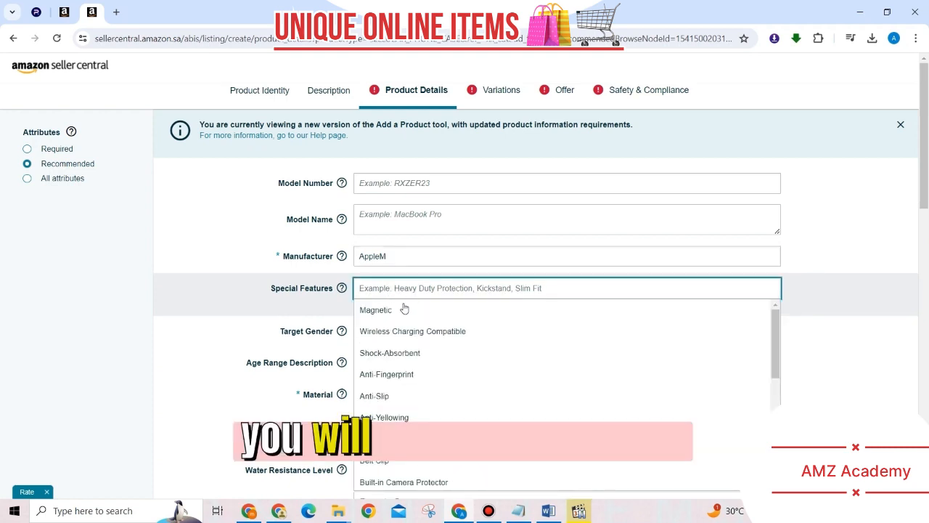
left_click(418, 311)
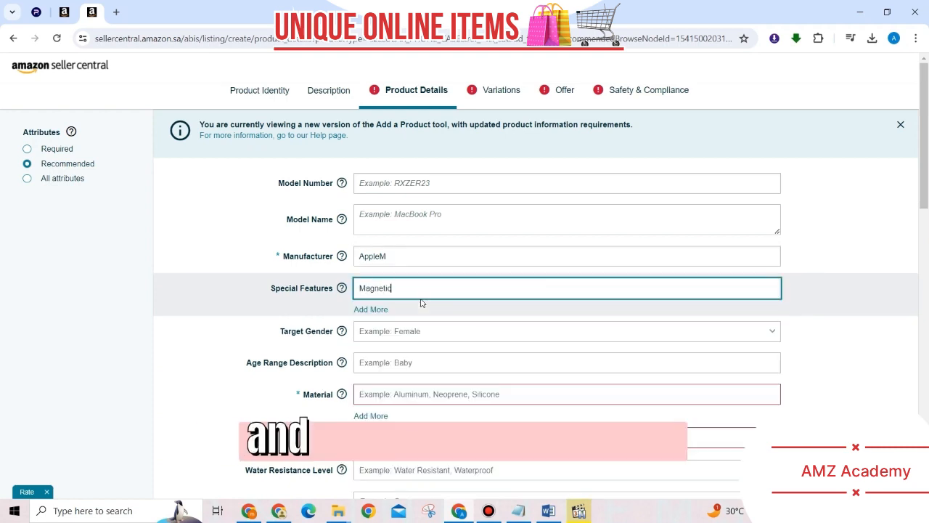
Set the product's material to Aluminum.
scroll(421, 303, "down", 2)
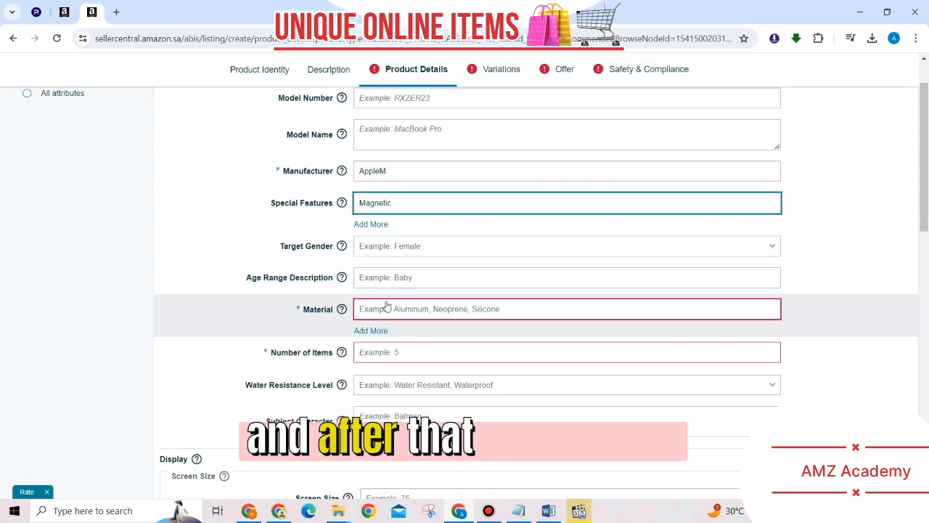
left_click(387, 308)
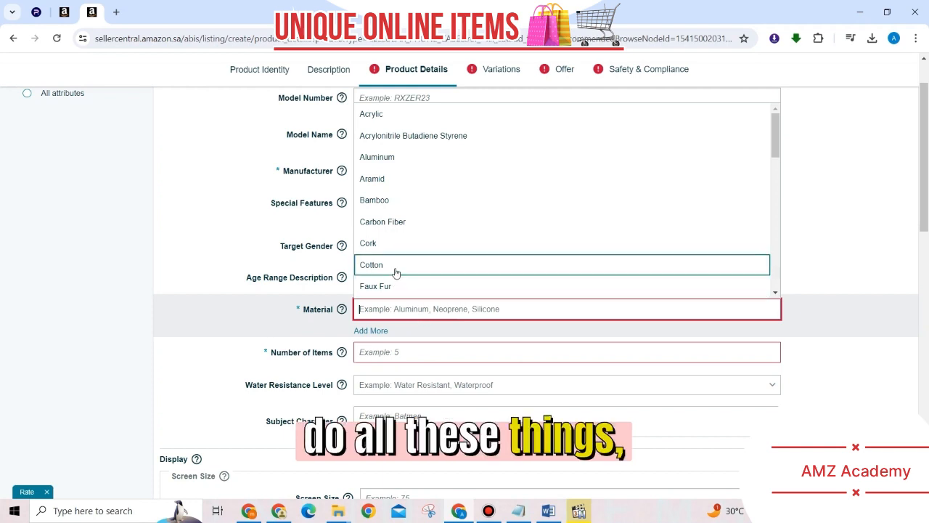
scroll(384, 255, "up", 2)
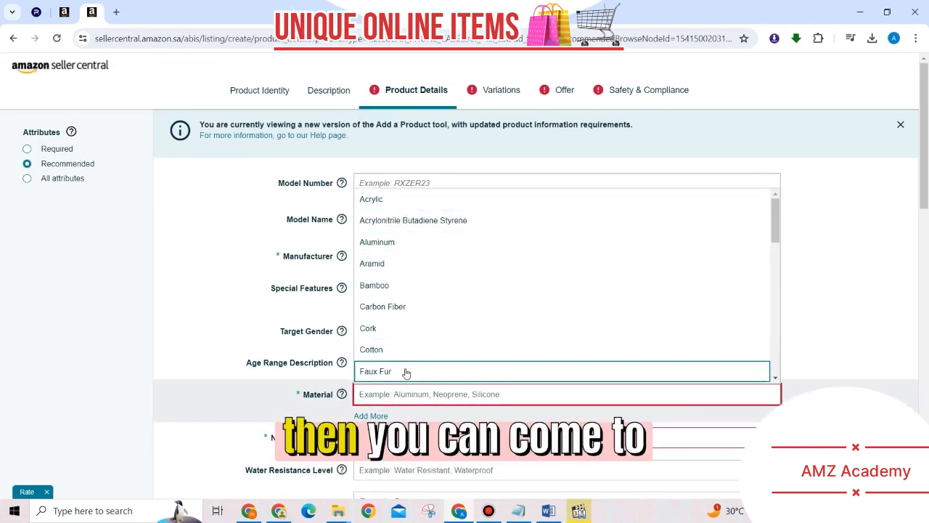
left_click(397, 247)
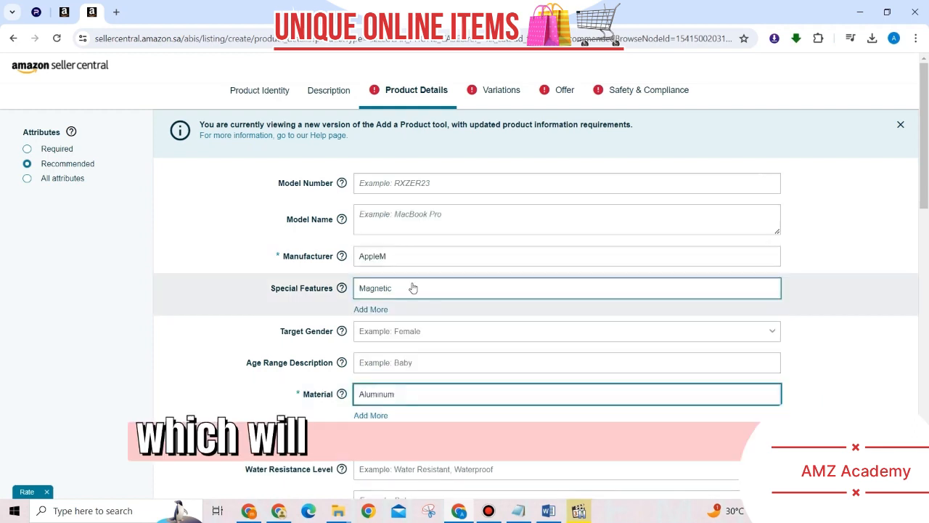
Replace the product's material with Tpu.
scroll(412, 288, "down", 2)
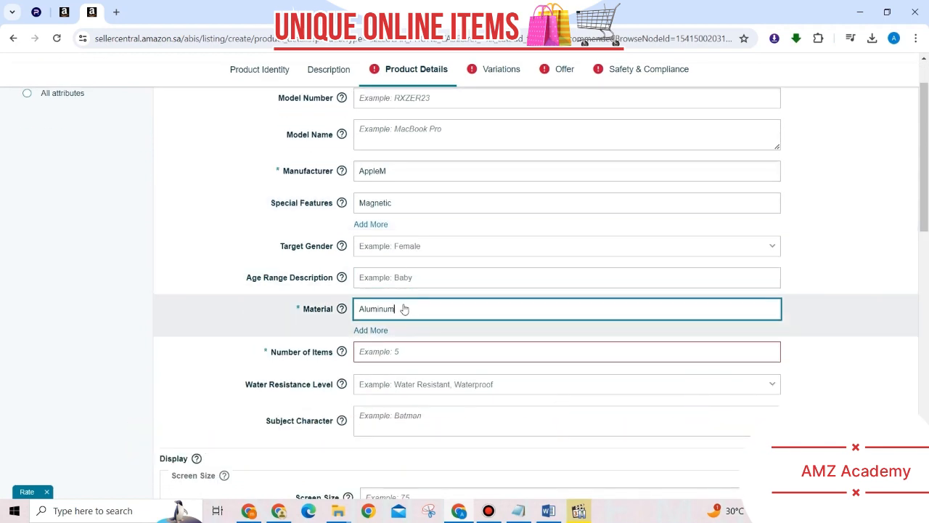
left_click(401, 311)
key("ctrl+a")
key("BackSpace")
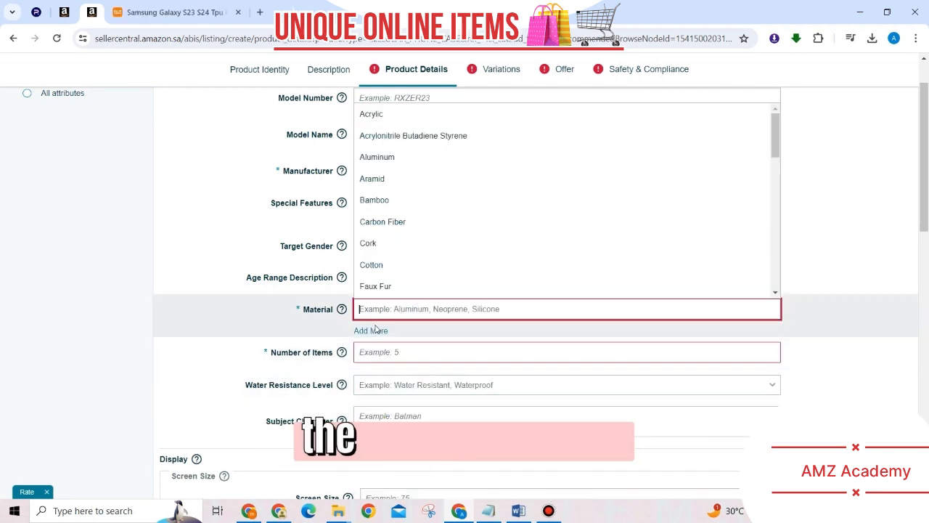
type("T")
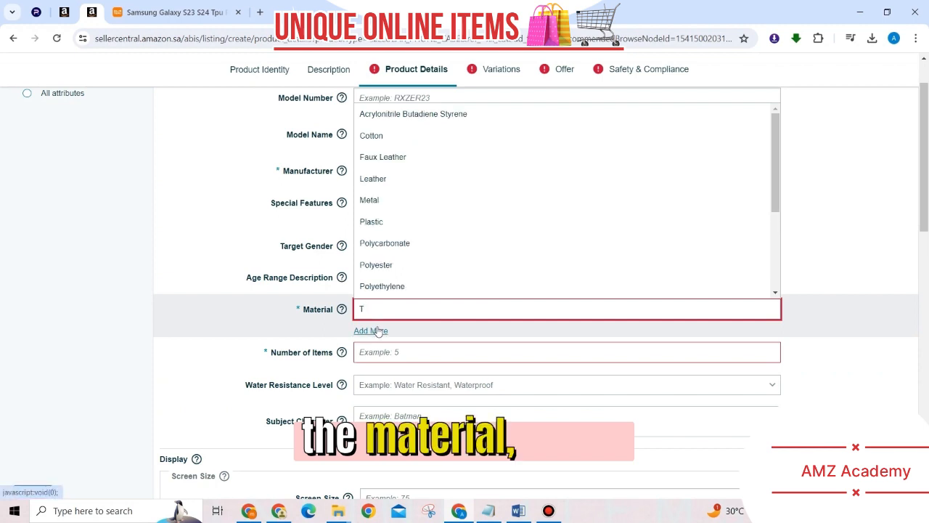
type("p")
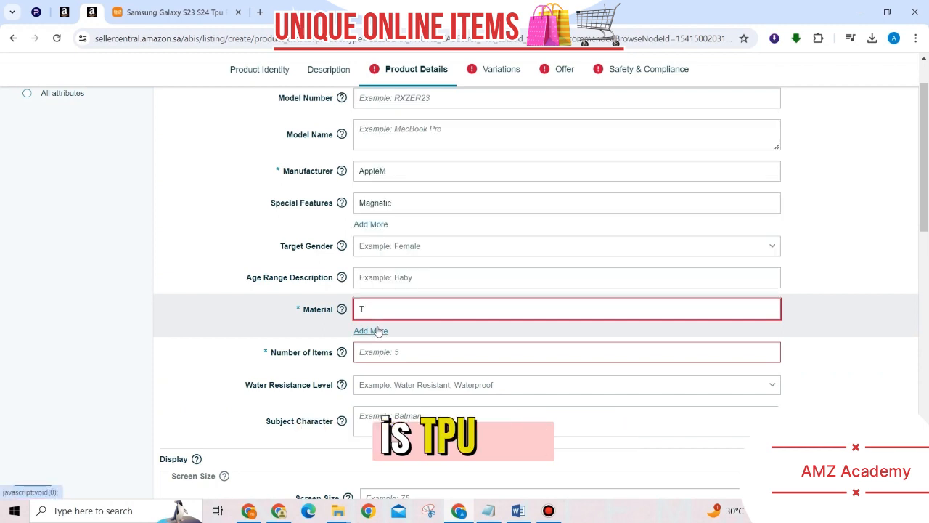
type("pu")
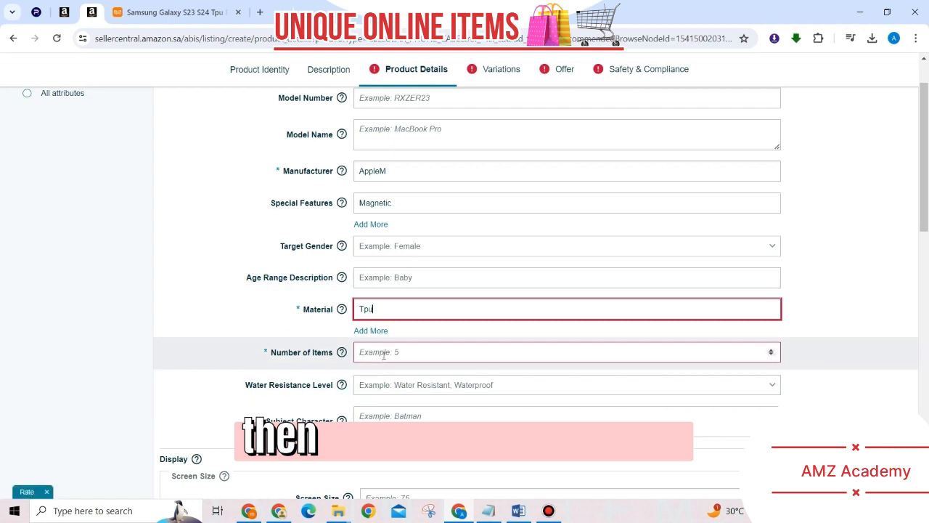
Set the number of items to 1 and the part number to "Sm 22".
left_click(383, 353)
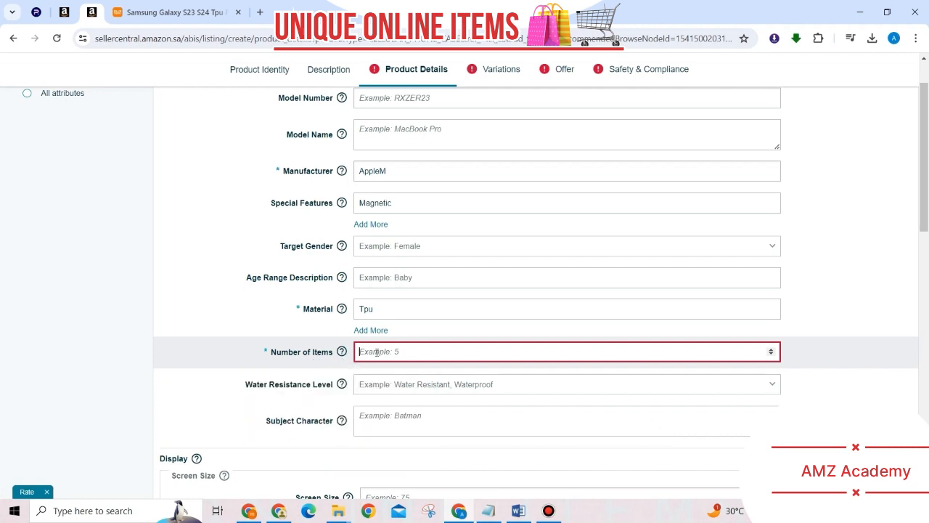
scroll(375, 356, "down", 3)
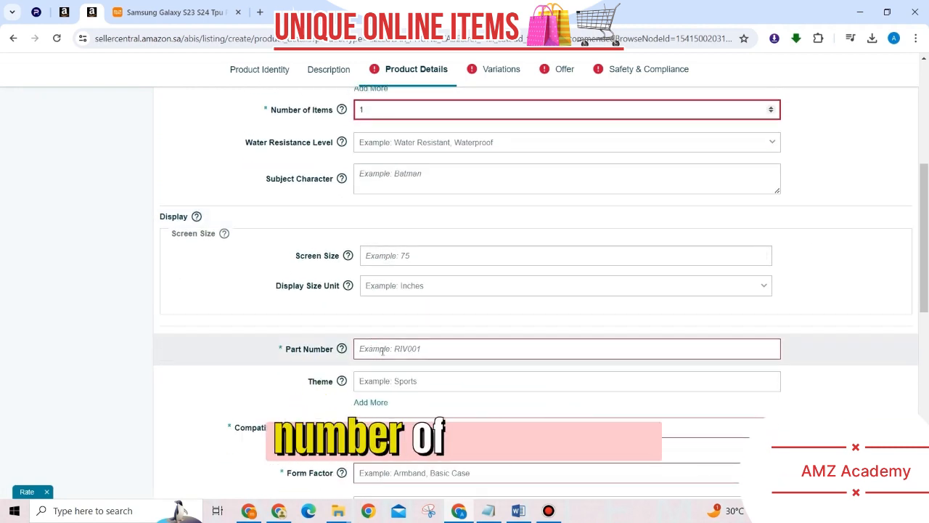
left_click(383, 349)
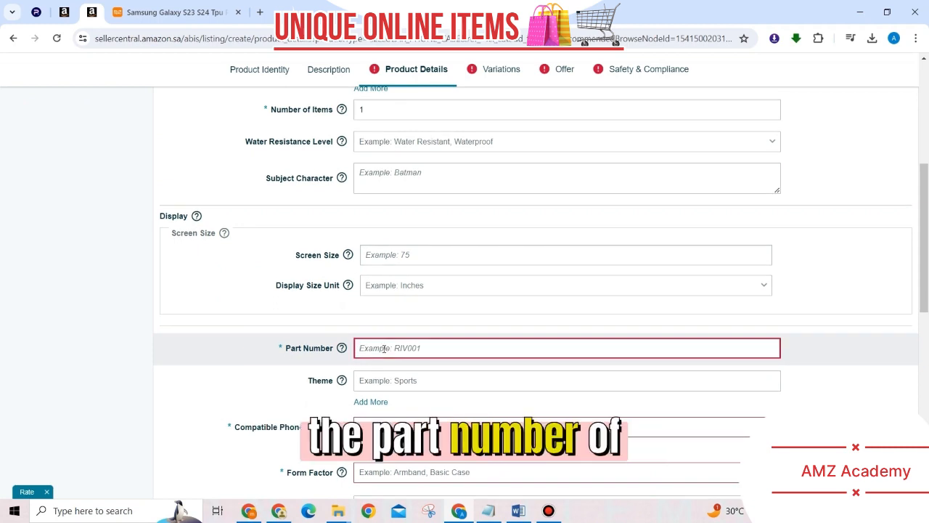
type("Sm")
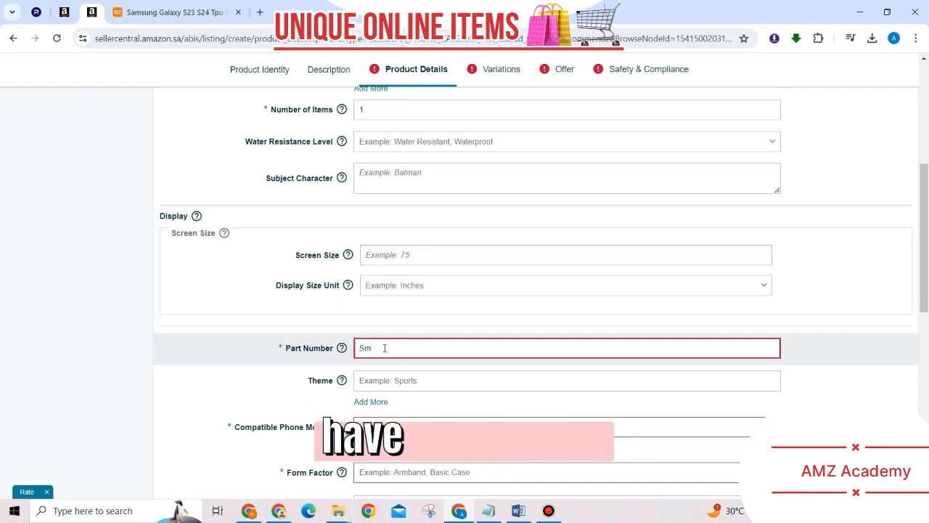
type(" 22")
Set the compatible phone model to iPhone 15 Pro Max in the product details.
scroll(385, 354, "down", 1)
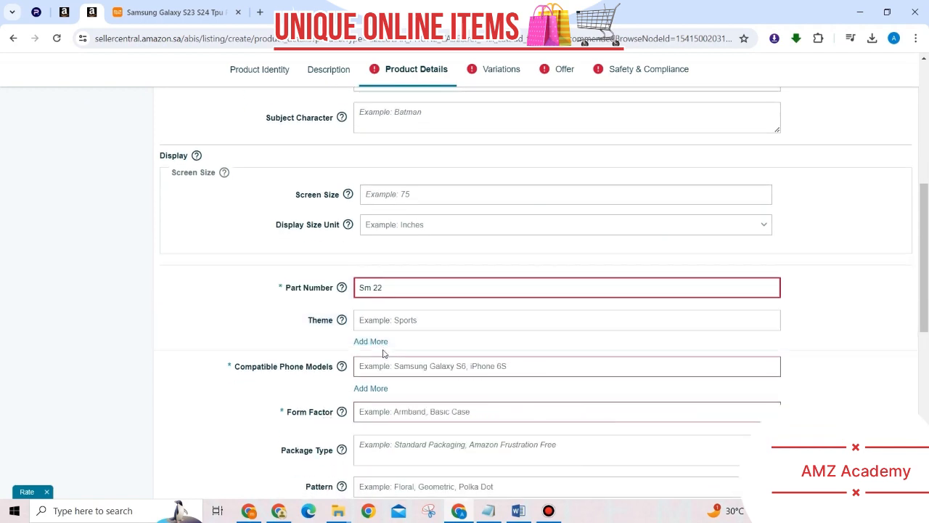
left_click(398, 368)
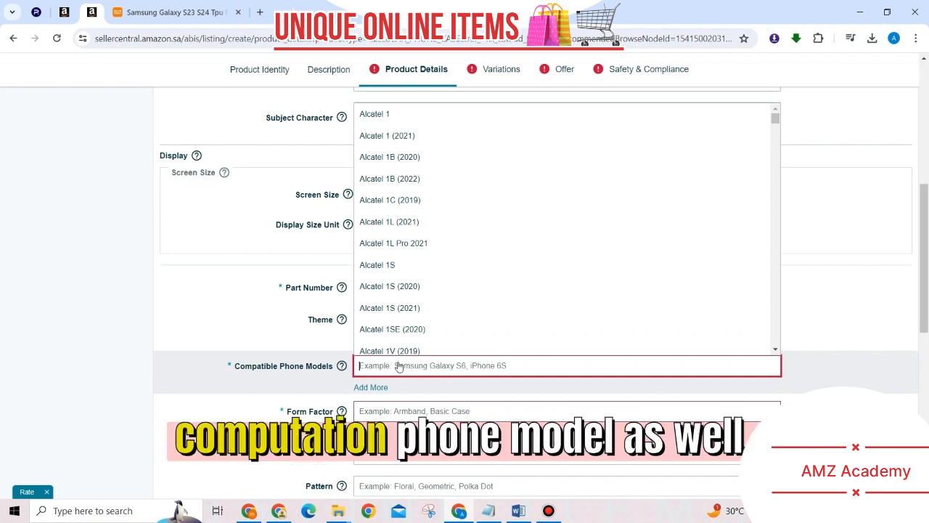
type("ip")
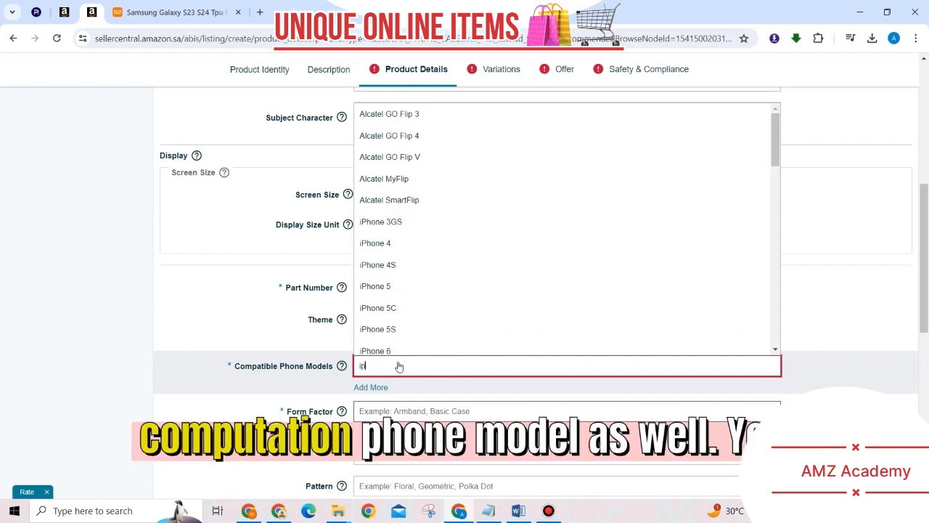
type("hone")
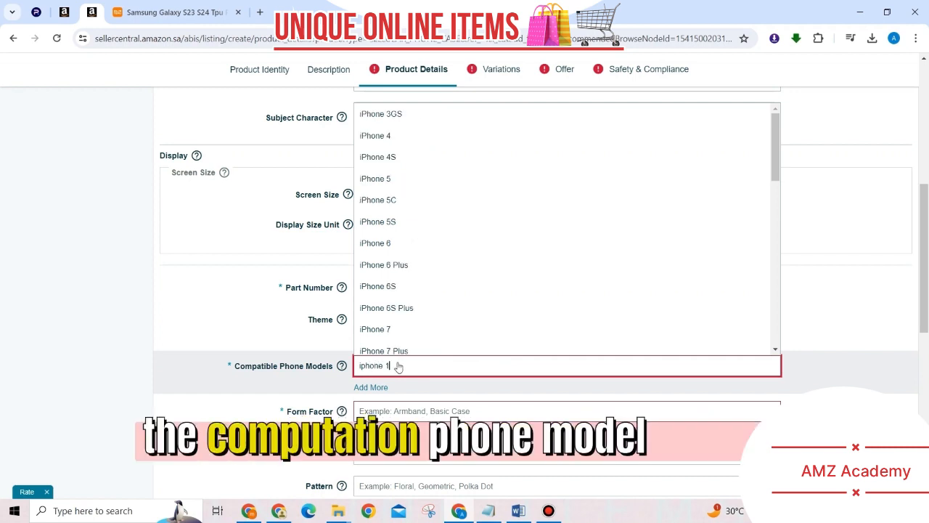
type(" 15")
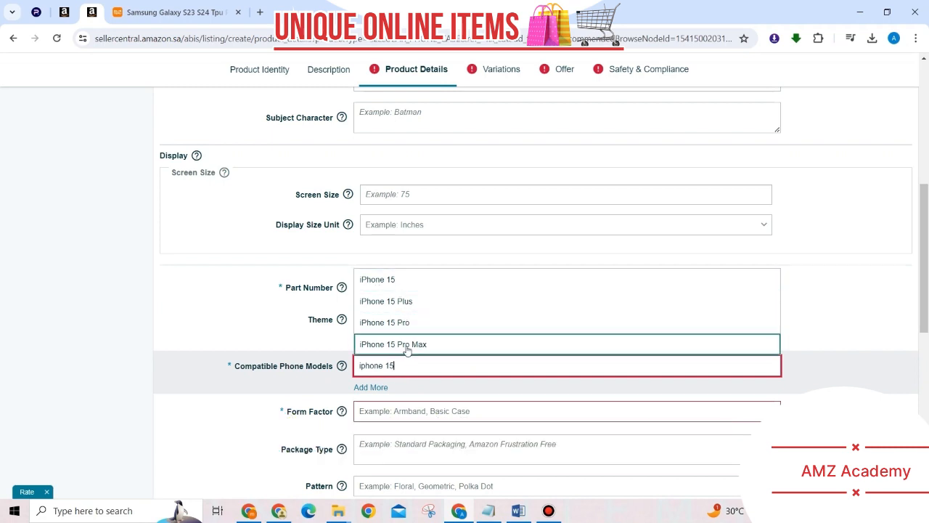
left_click(411, 345)
Set the form factor to Basic Case and the included components to Screen Protector.
scroll(398, 377, "down", 1)
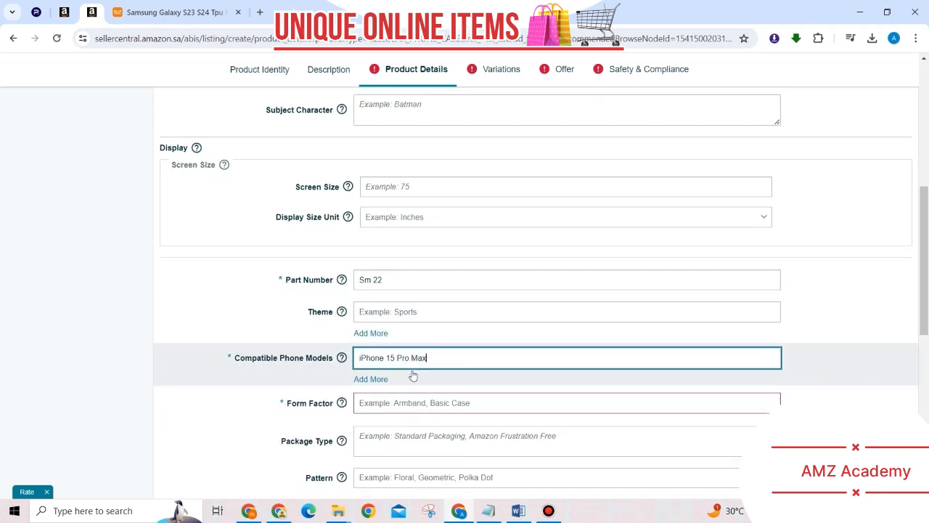
left_click(385, 354)
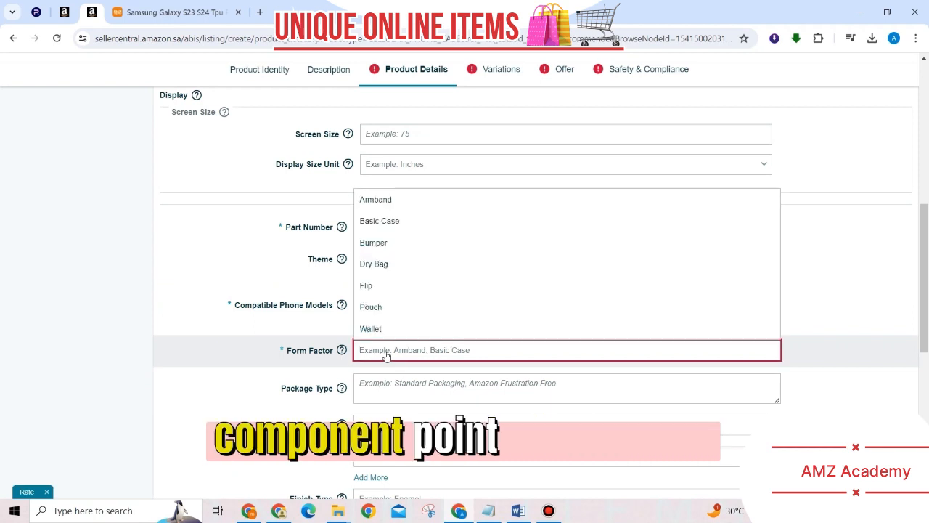
left_click(377, 224)
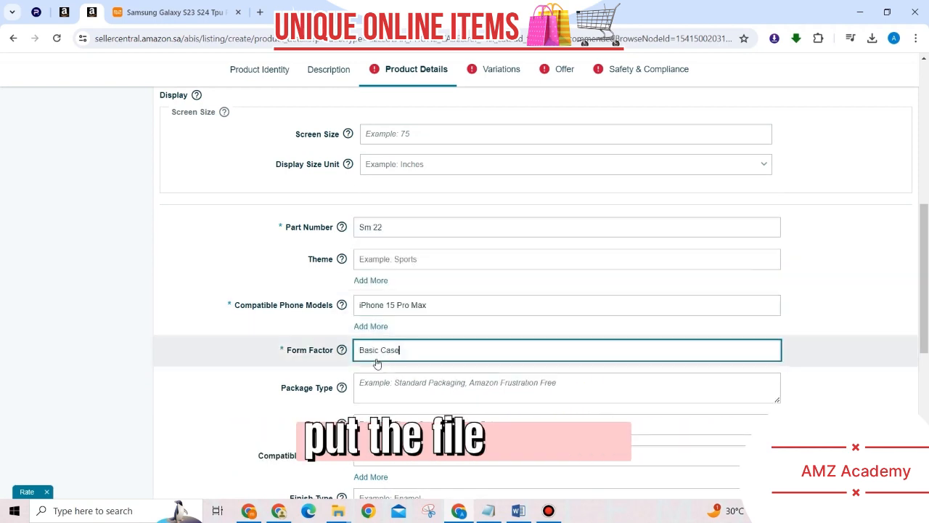
scroll(398, 359, "down", 4)
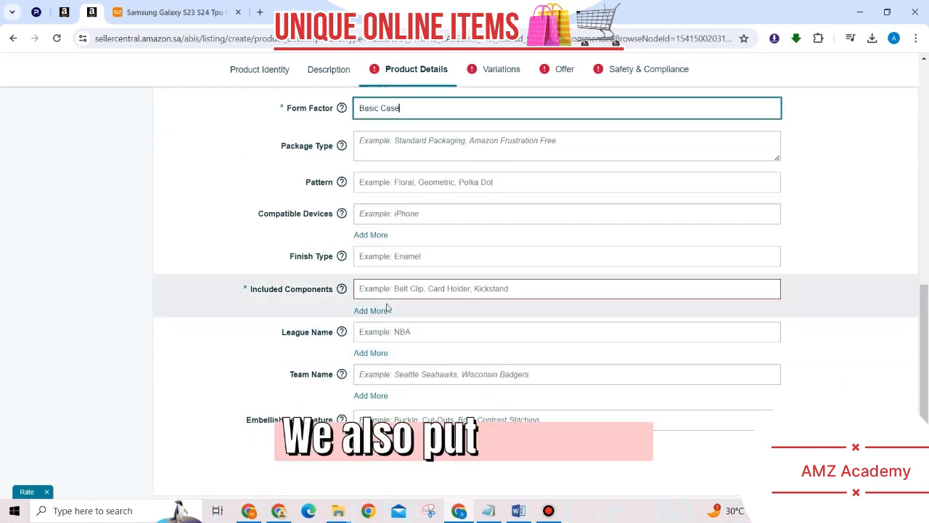
left_click(374, 294)
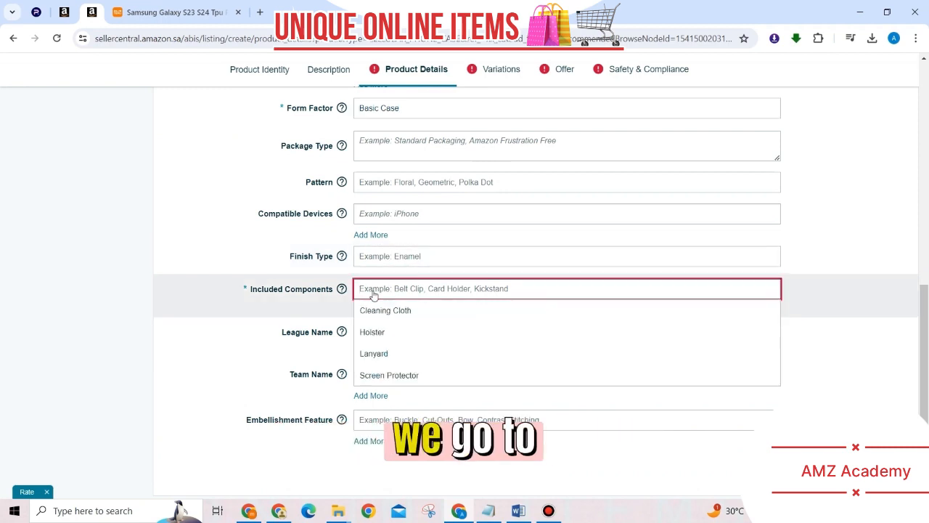
left_click(387, 375)
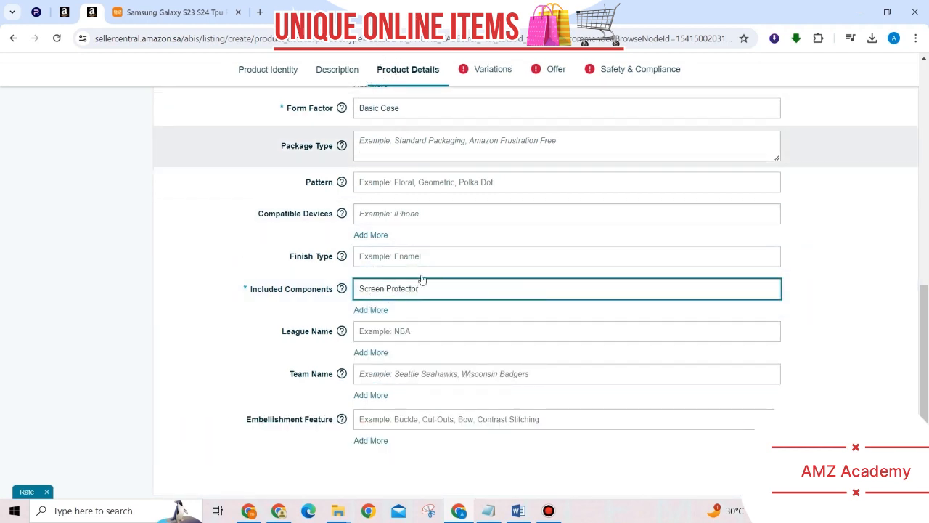
Go to the listing's Variations section and add Gold as a color variation.
left_click(467, 71)
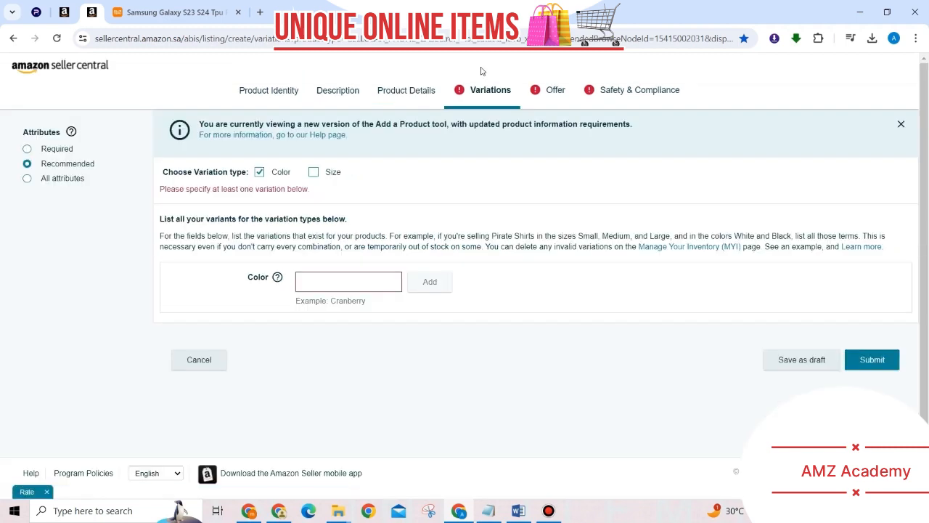
left_click(331, 285)
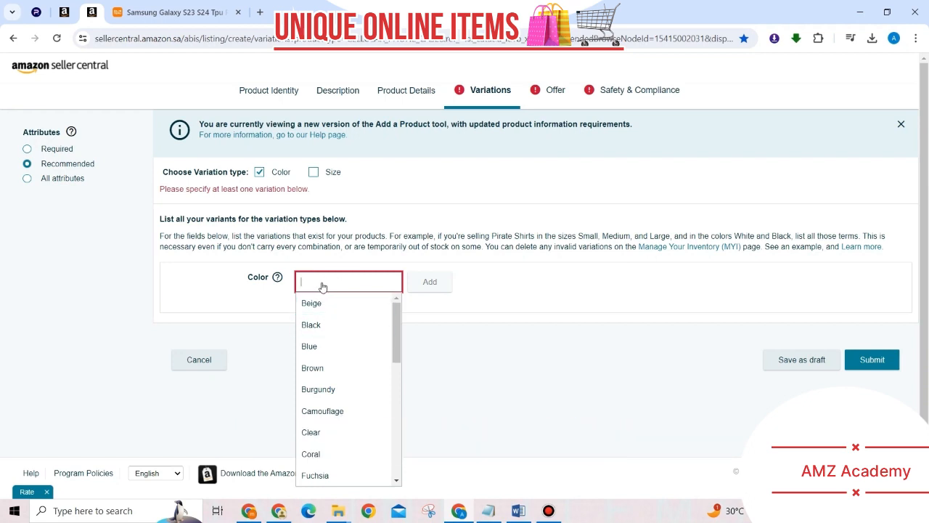
type("g")
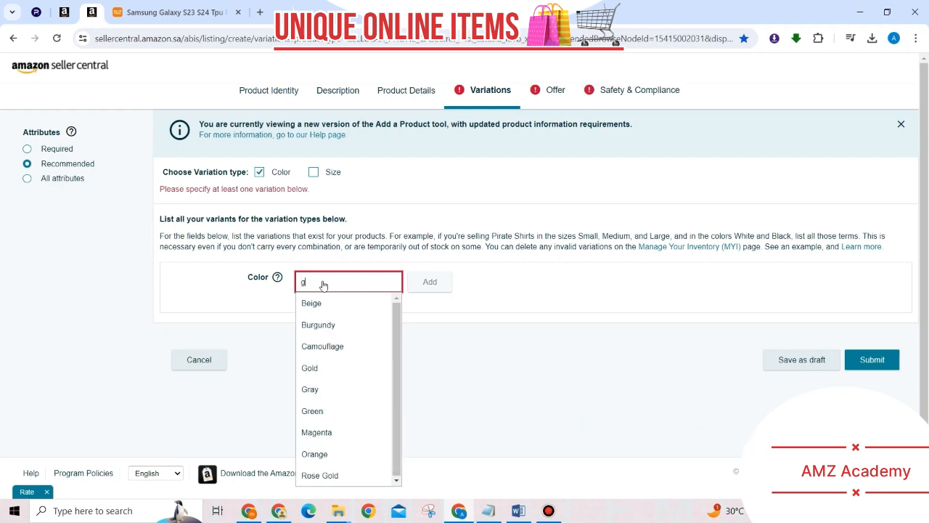
key("BackSpace")
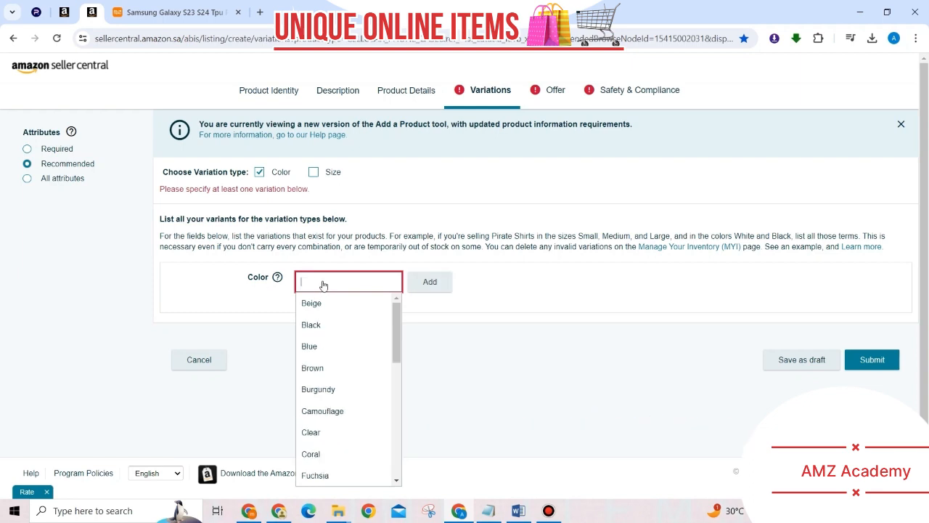
type("G")
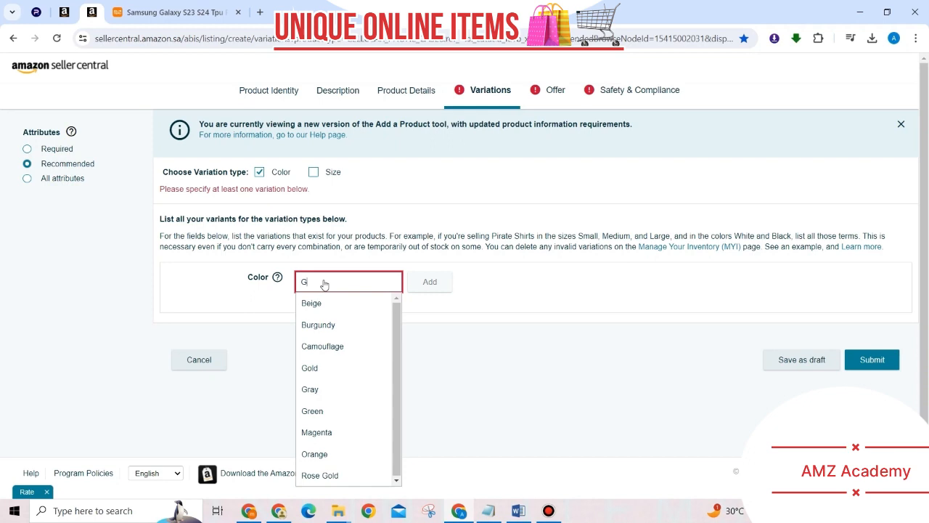
type("old")
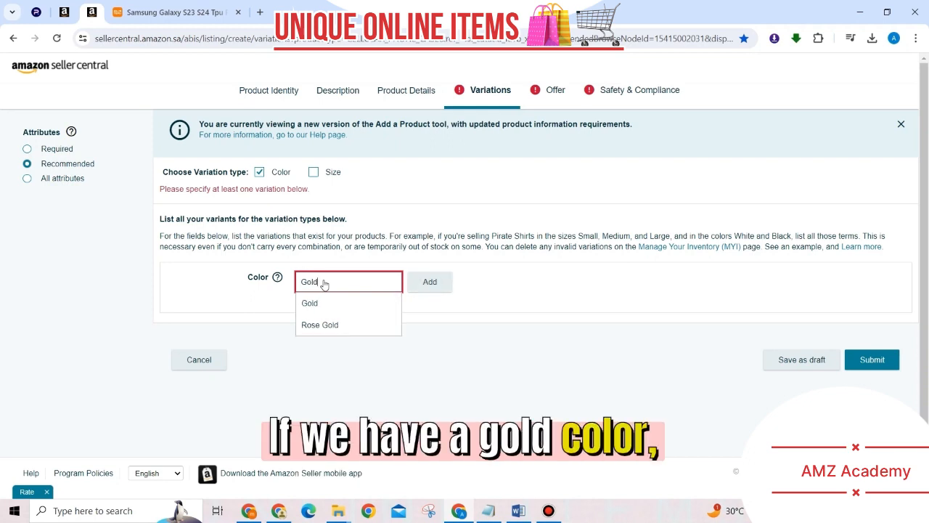
left_click(430, 283)
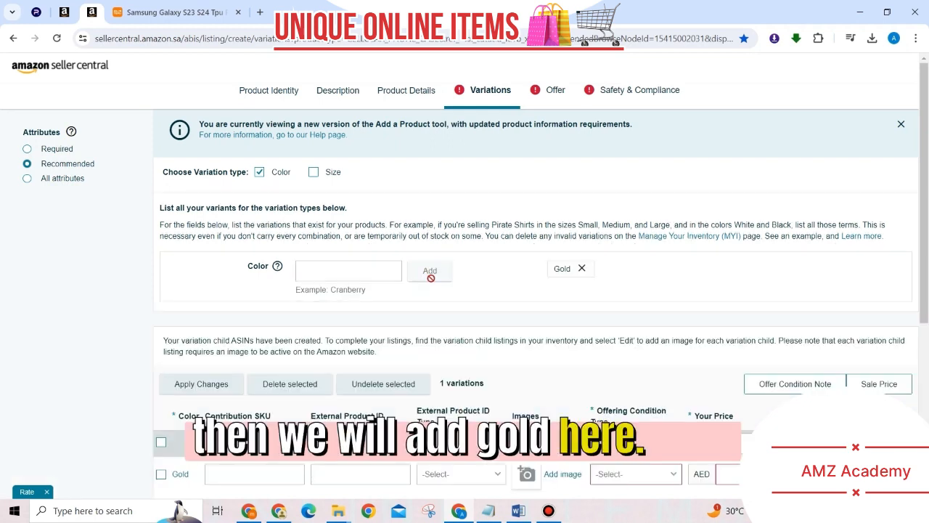
Add Blue as a second color variation.
scroll(383, 292, "down", 1)
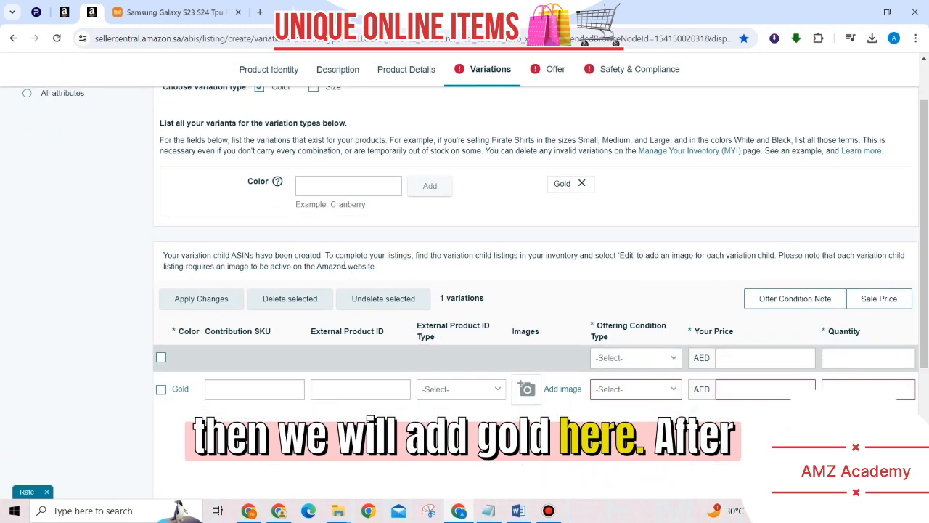
left_click(346, 190)
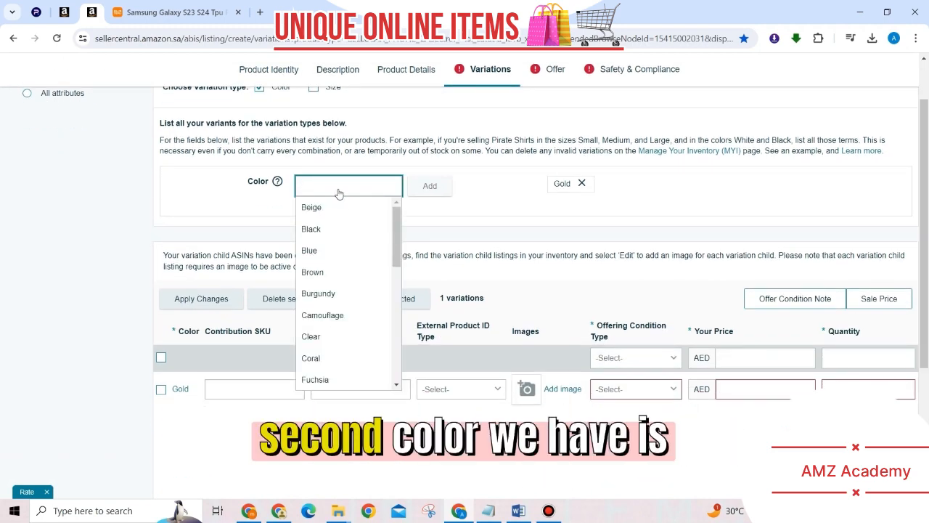
type("B")
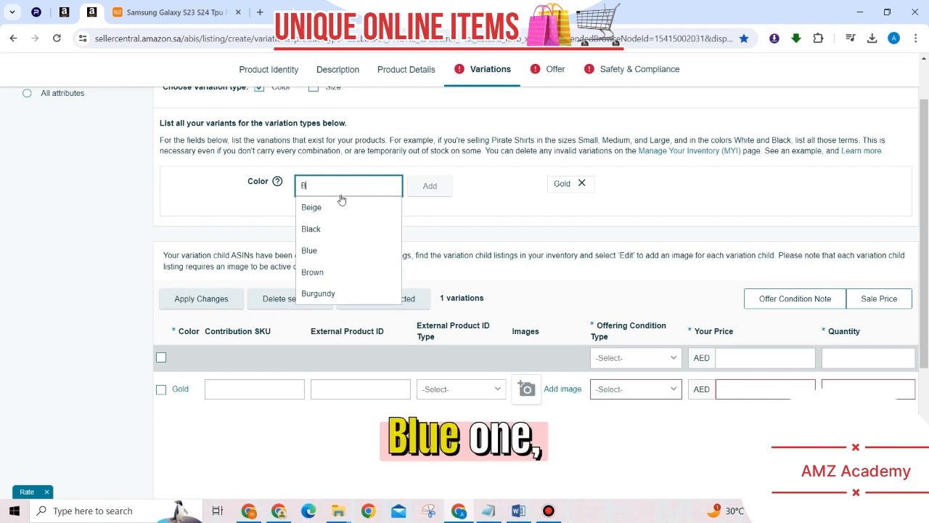
type("lue")
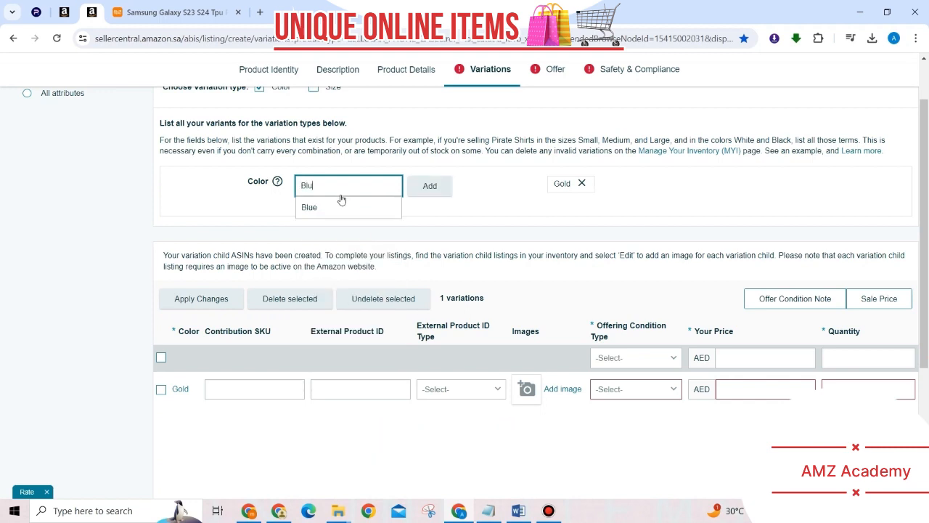
left_click(417, 189)
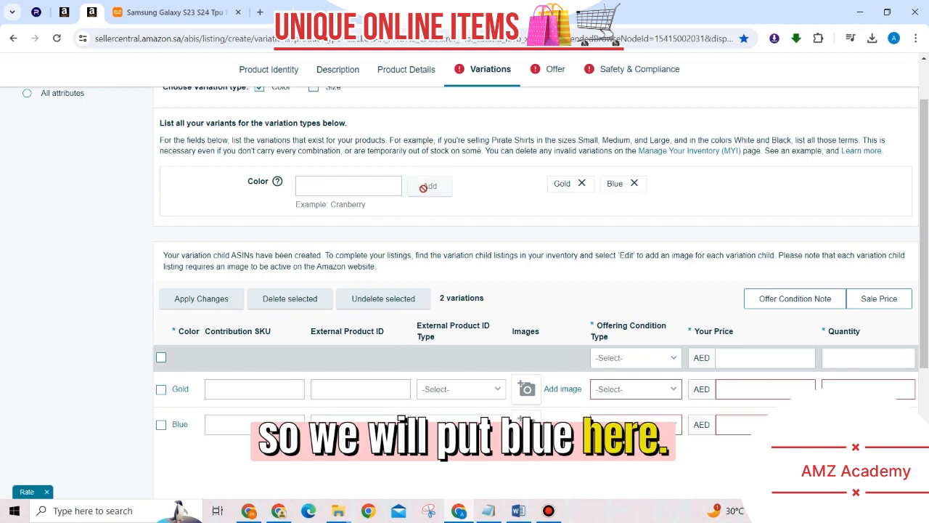
Add another color variation named "Blue (2)".
left_click(331, 192)
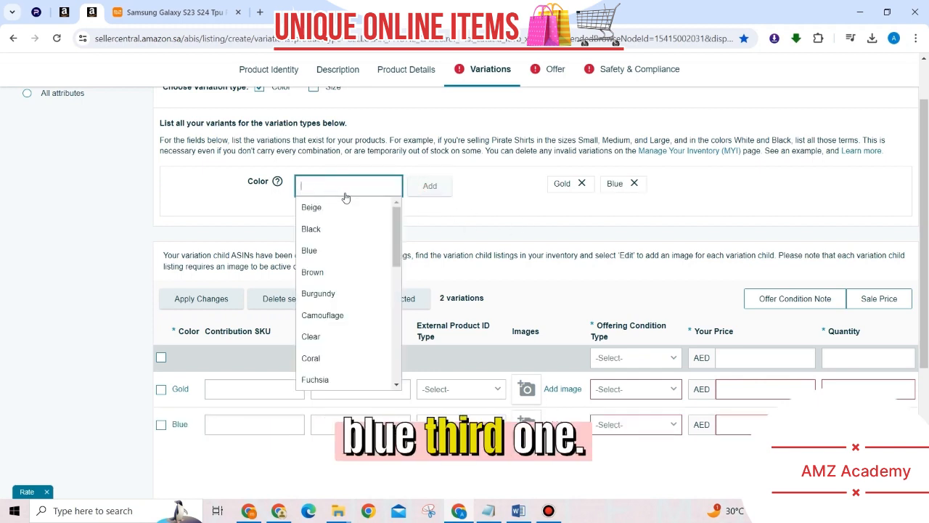
left_click(315, 250)
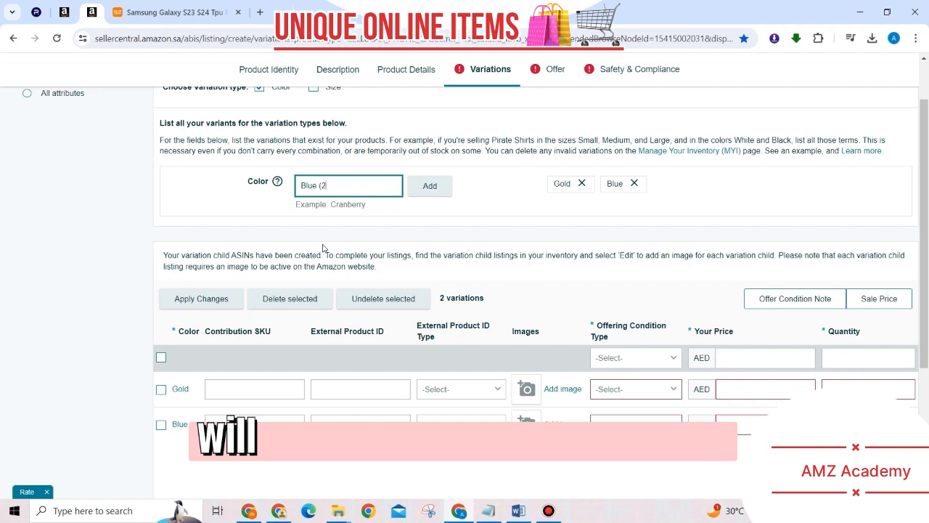
type(")")
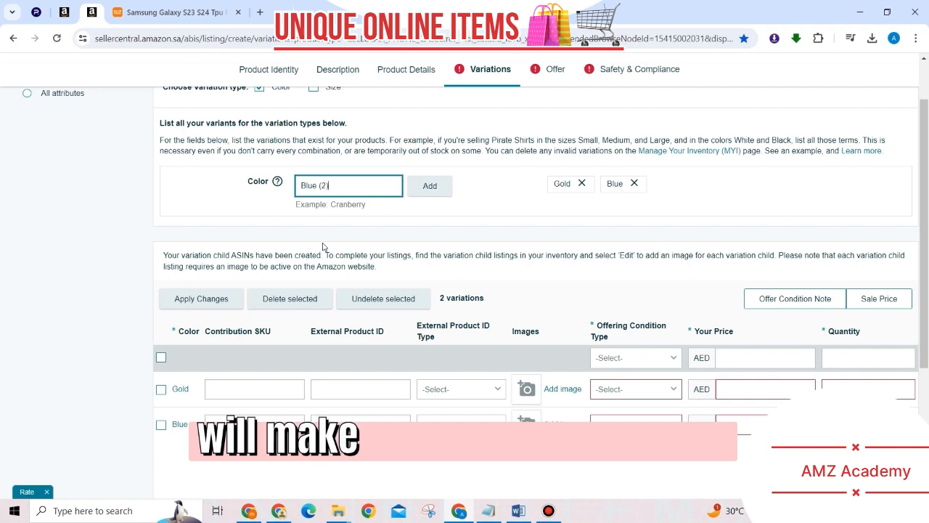
left_click(428, 189)
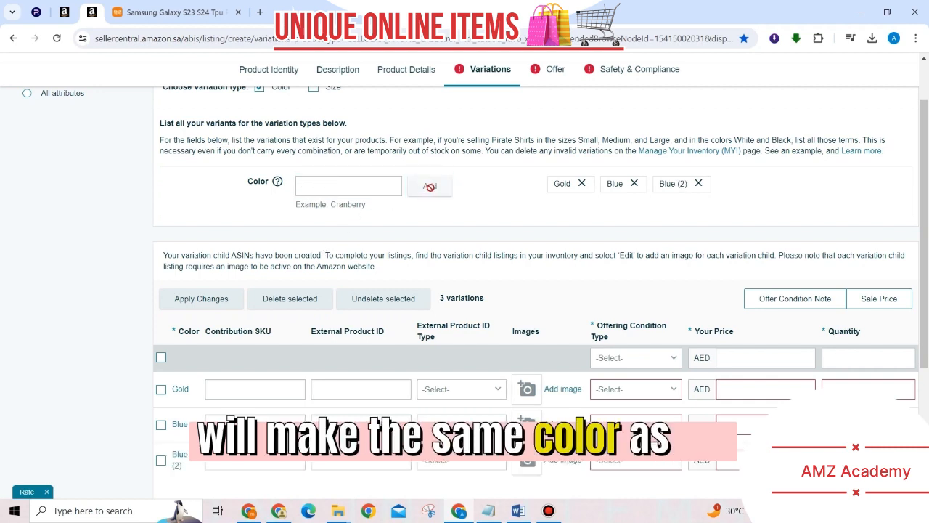
Add two more color variations named "Blue3" and "blue 4".
left_click(334, 191)
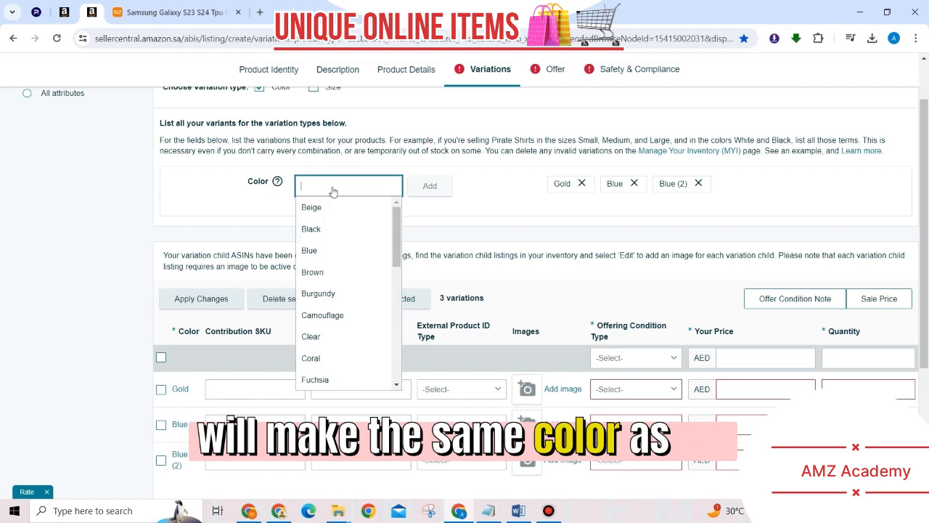
left_click(319, 251)
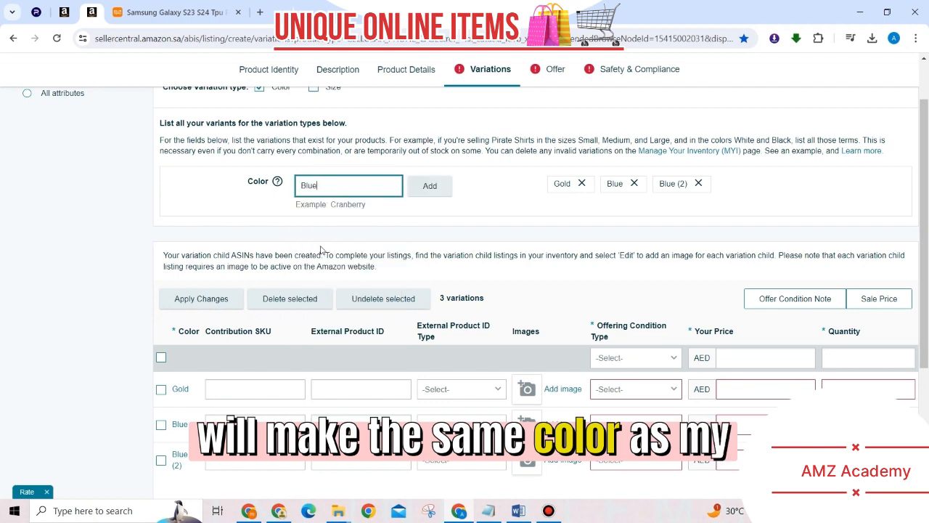
type("3")
left_click(422, 189)
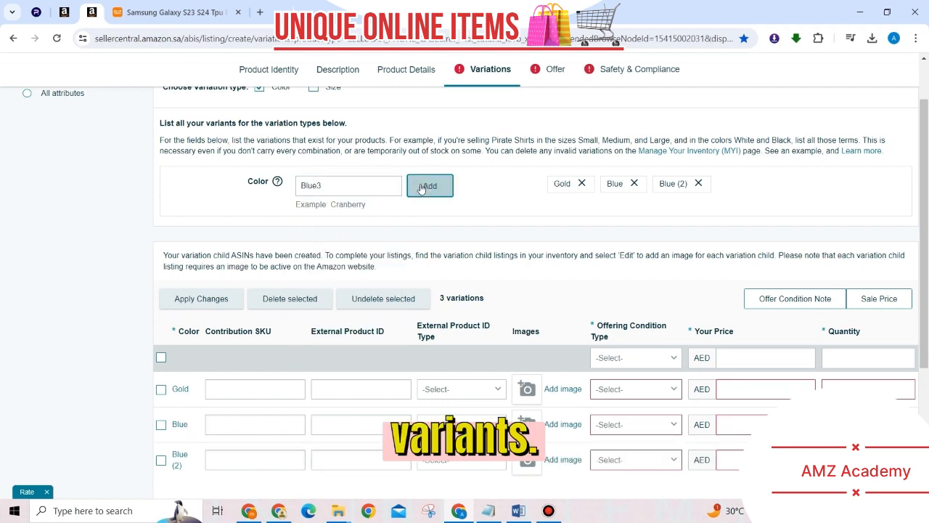
left_click(352, 187)
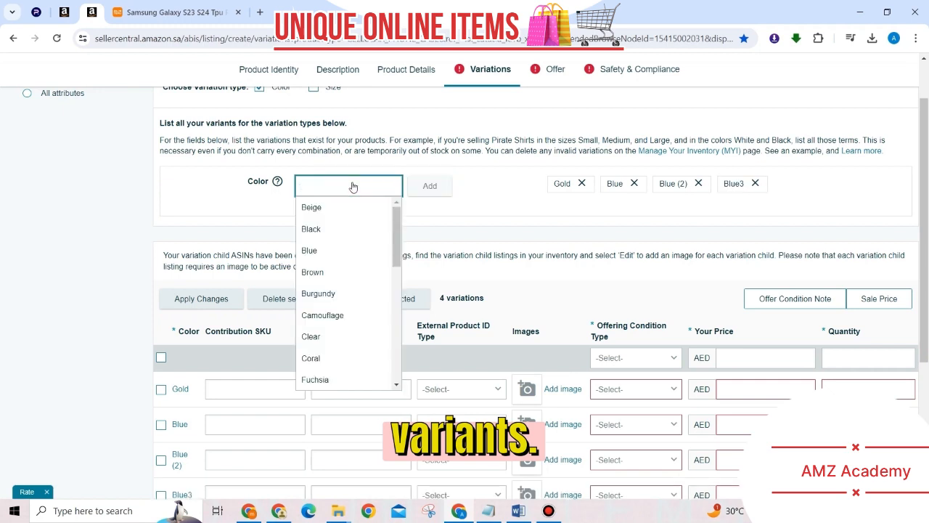
type("blue 4")
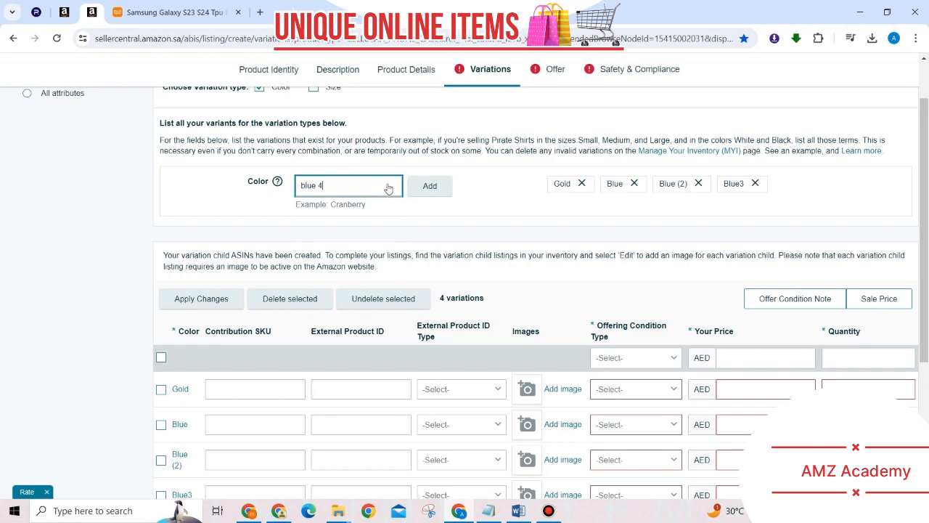
left_click(423, 186)
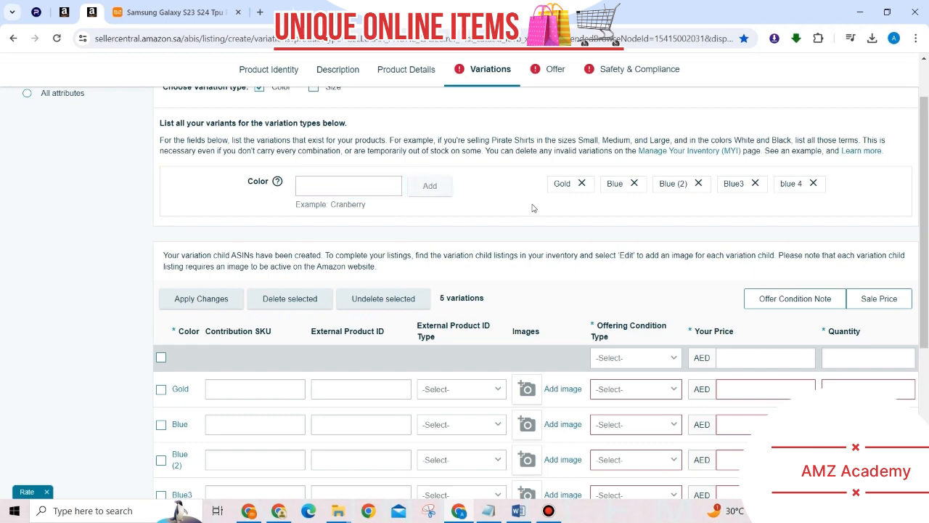
Add the white-background image "i pad back cover (3 fold i pad 10.5) (1)" from Desktop folder "i phone 15 pro max 15 peo" as the Gold variation's main image.
scroll(532, 209, "down", 1)
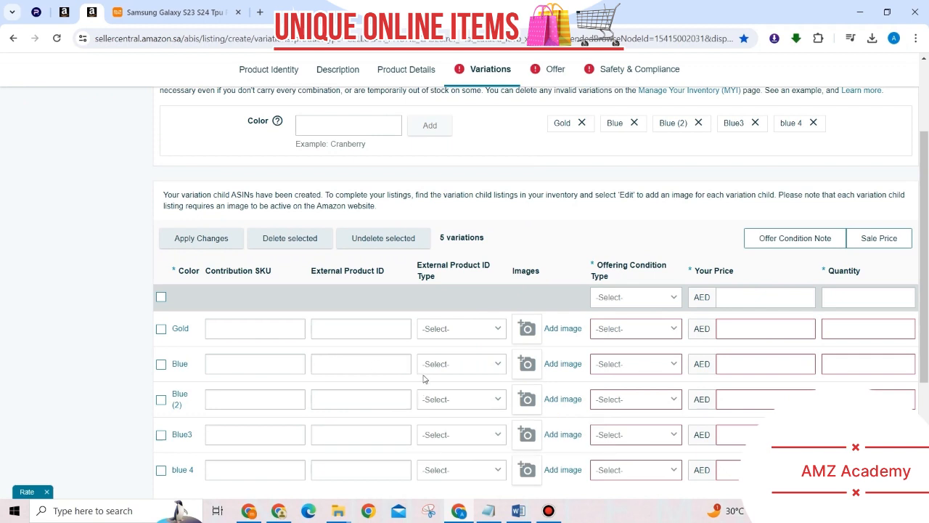
left_click(546, 332)
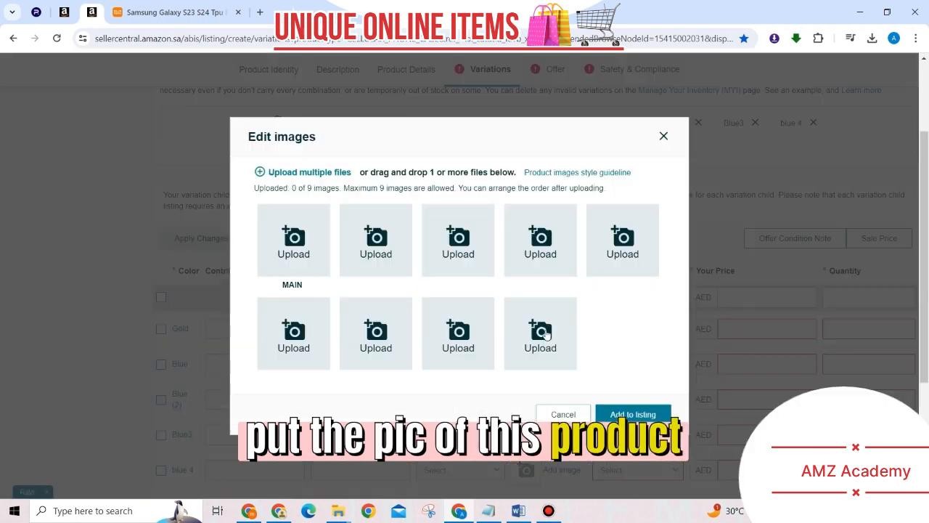
left_click(555, 412)
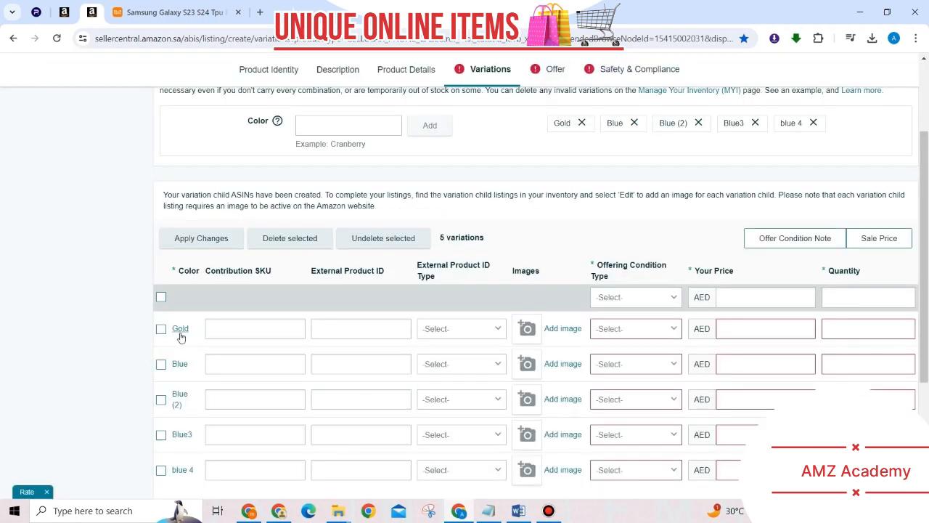
left_click(564, 329)
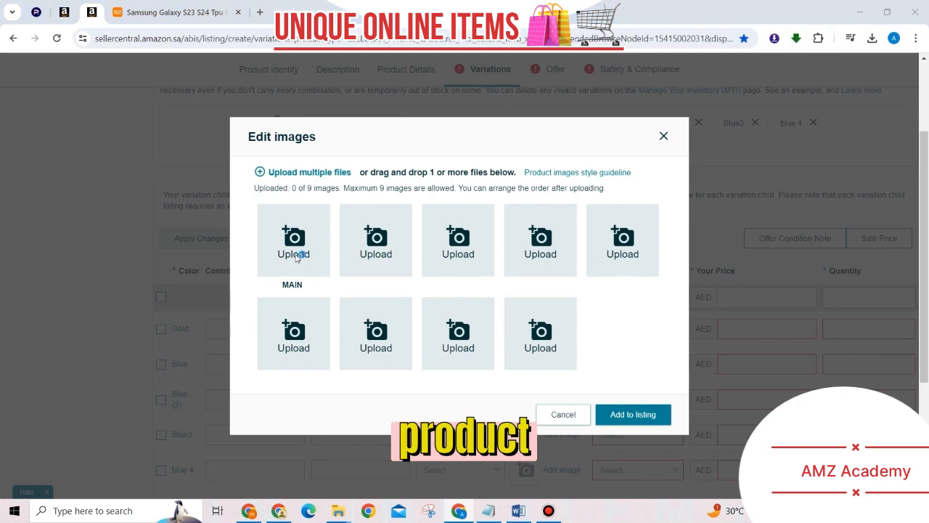
left_click(295, 250)
left_click(49, 91)
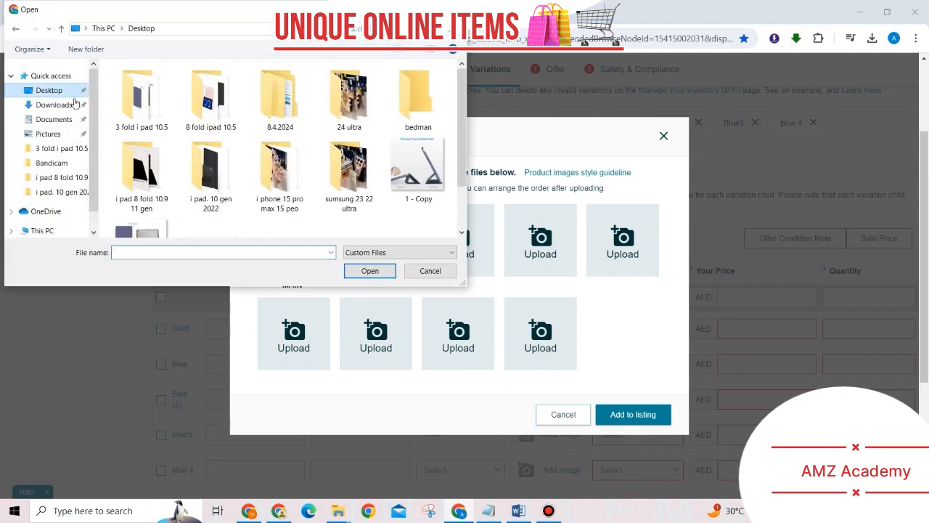
scroll(316, 145, "down", 2)
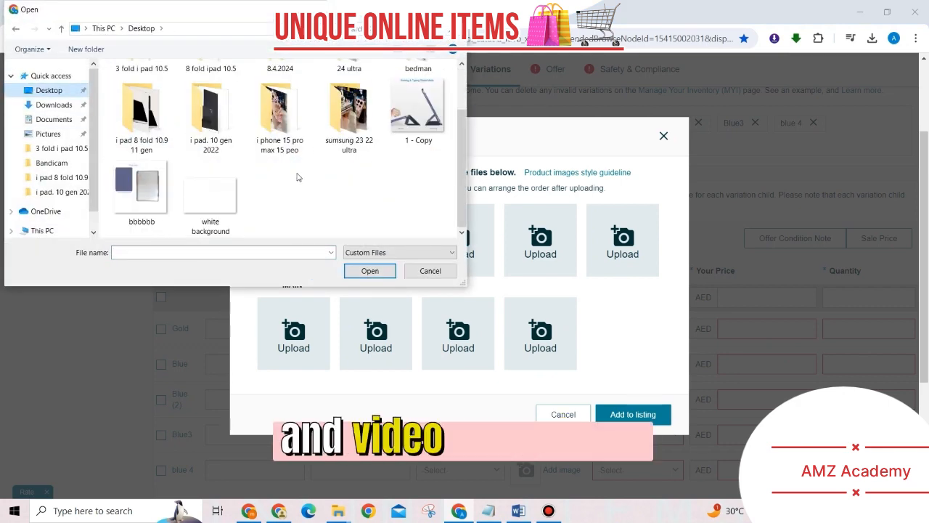
left_click(260, 128)
double_click(259, 128)
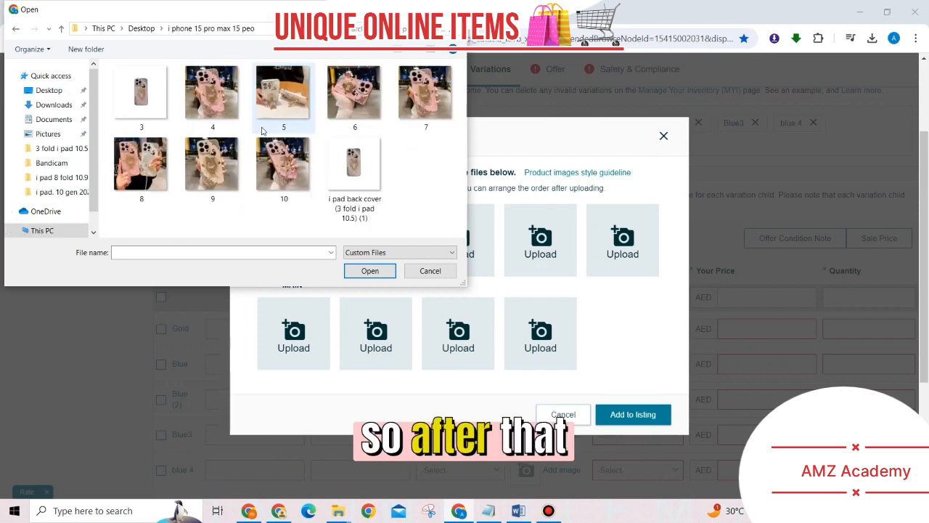
left_click(336, 154)
left_click(369, 270)
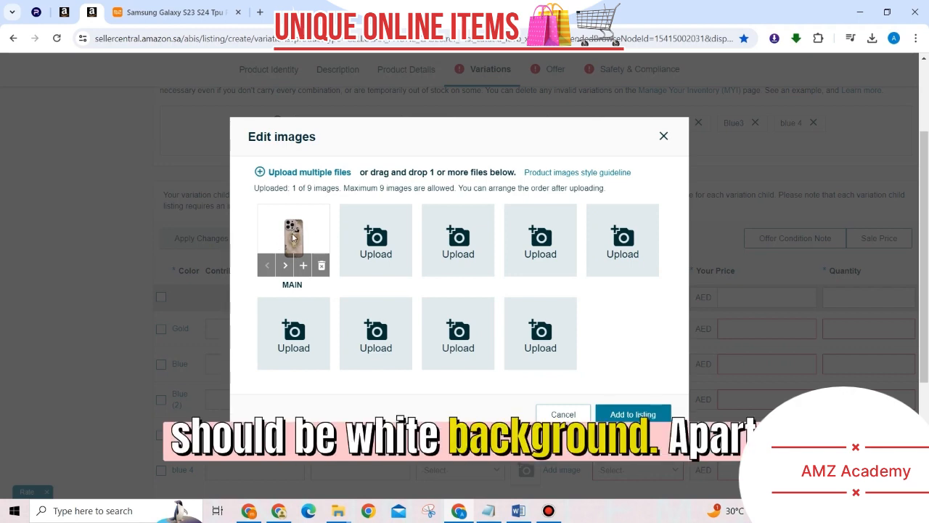
left_click(615, 413)
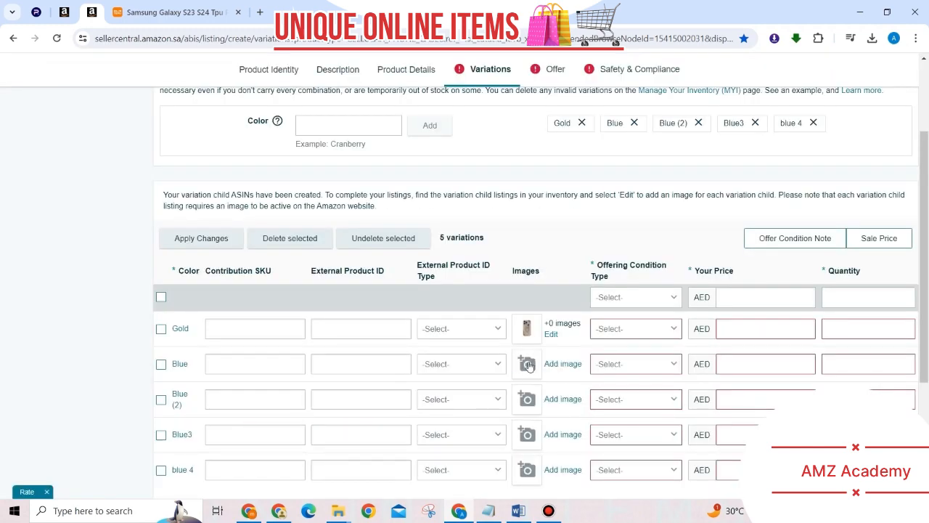
Add the same white-background image "i pad back cover (3 fold i pad 10.5) (1)" as the Blue variation's main image.
left_click(536, 371)
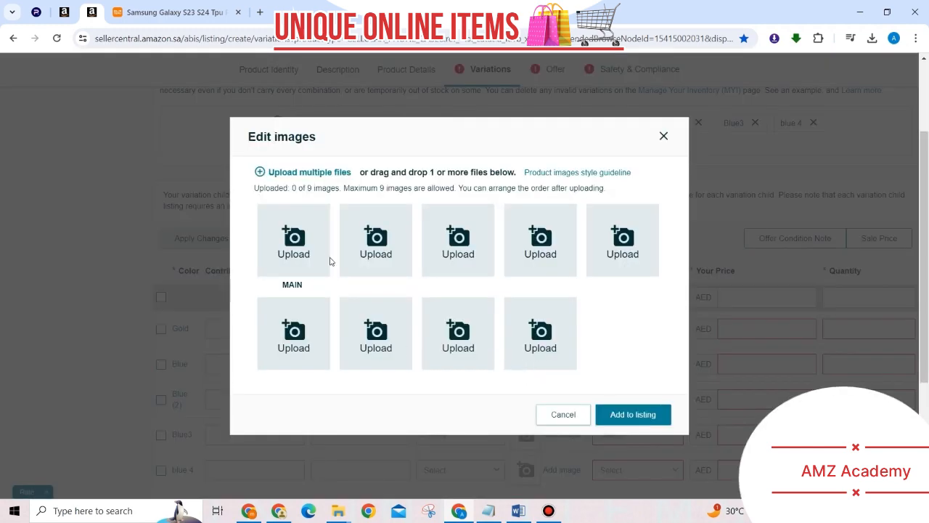
left_click(298, 248)
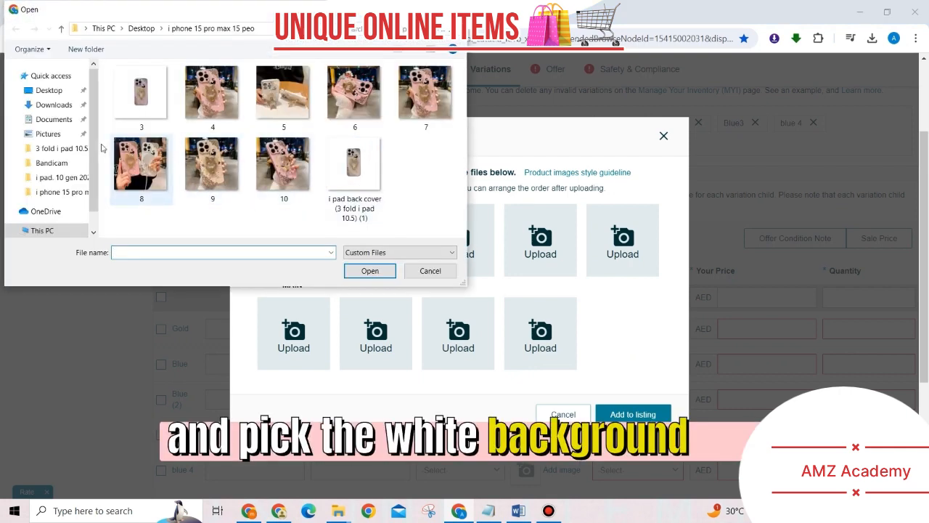
left_click(345, 169)
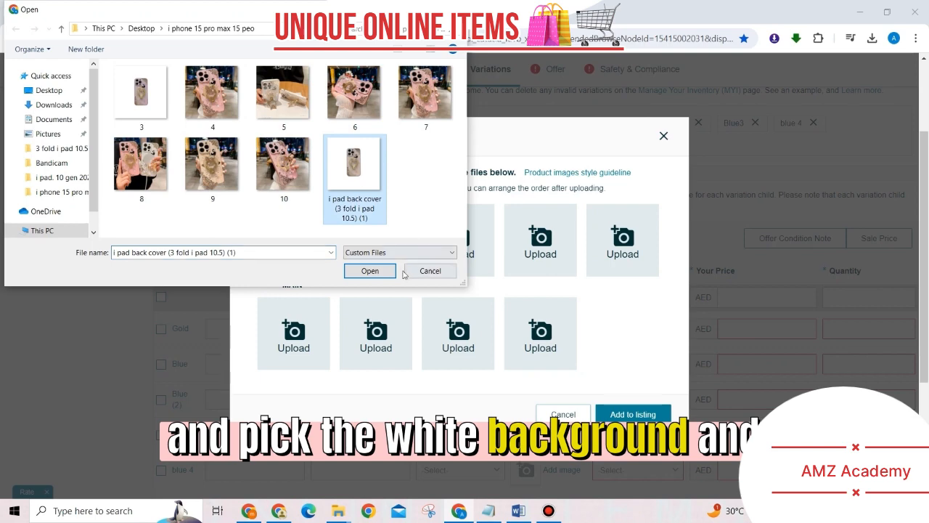
left_click(370, 270)
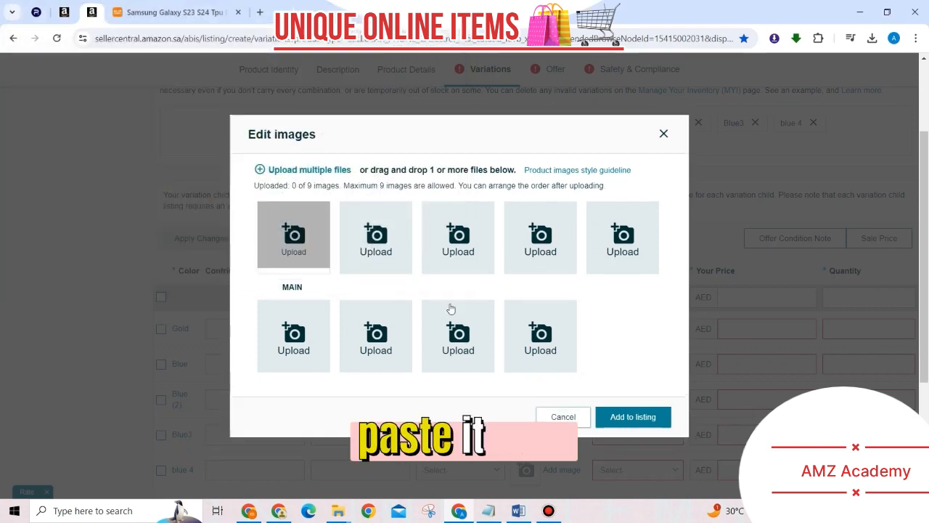
left_click(618, 416)
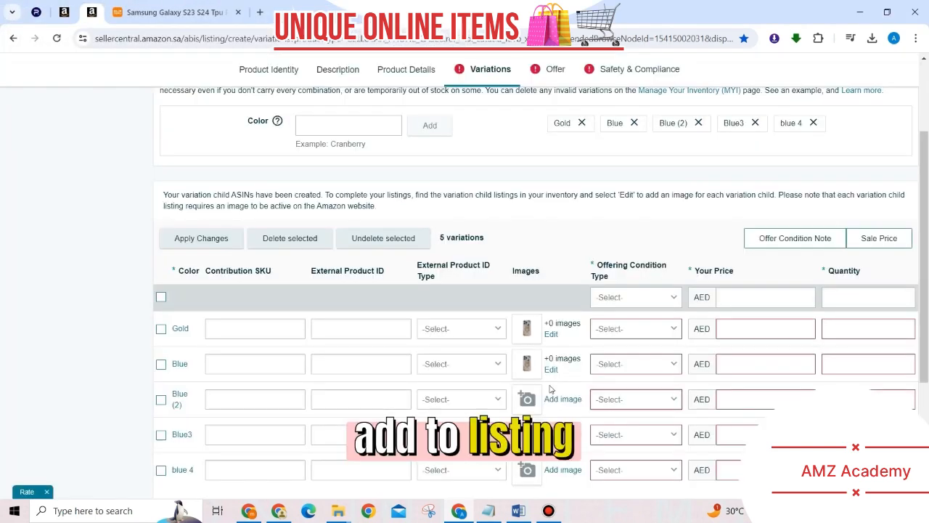
Add white-background image 4 from the Desktop folder "sumsung 23 22 ultra" as the Blue (2) variation's main image.
scroll(550, 390, "down", 2)
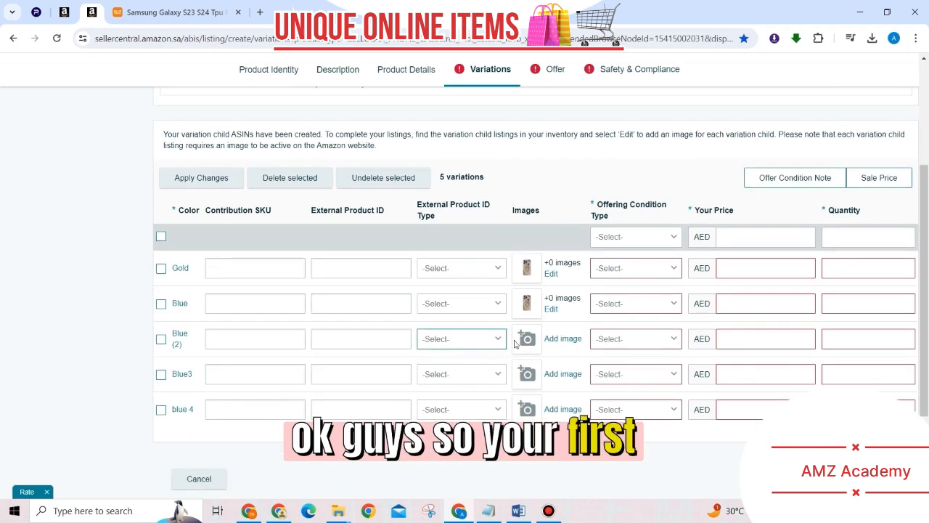
left_click(526, 339)
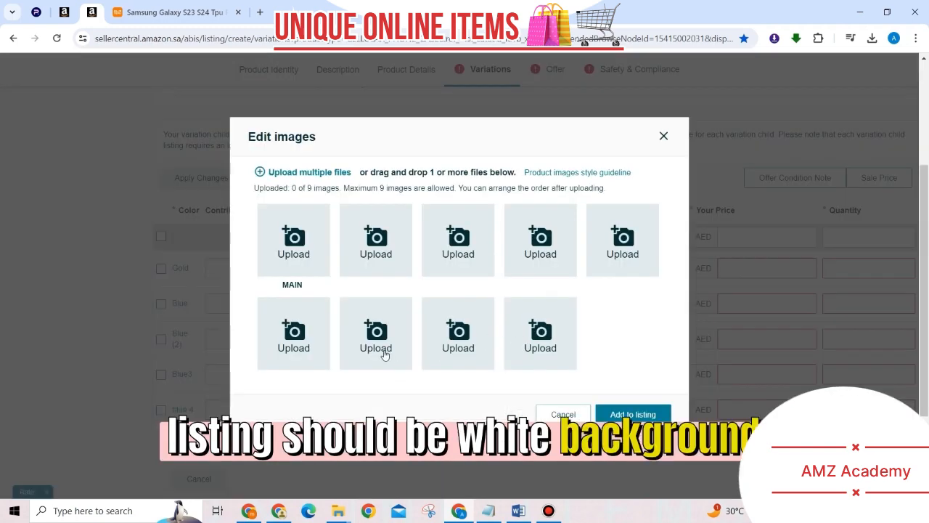
left_click(297, 249)
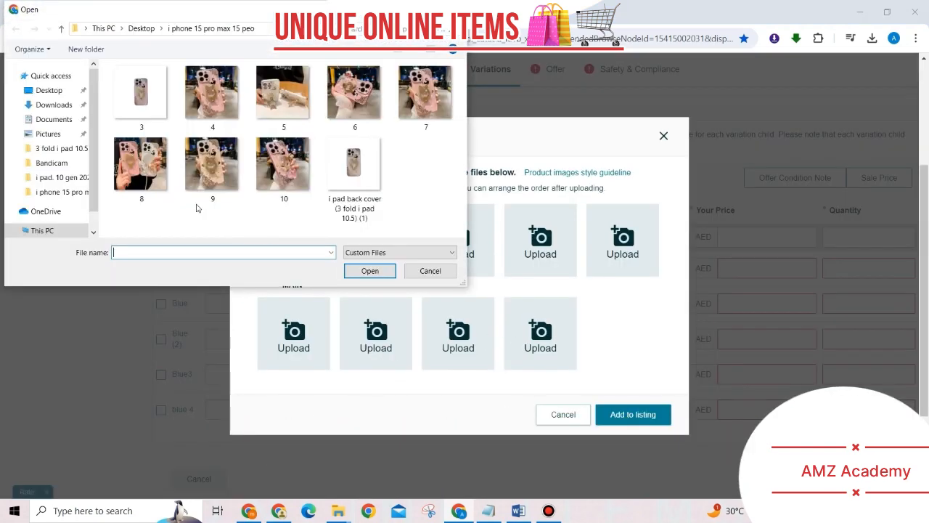
left_click(276, 174)
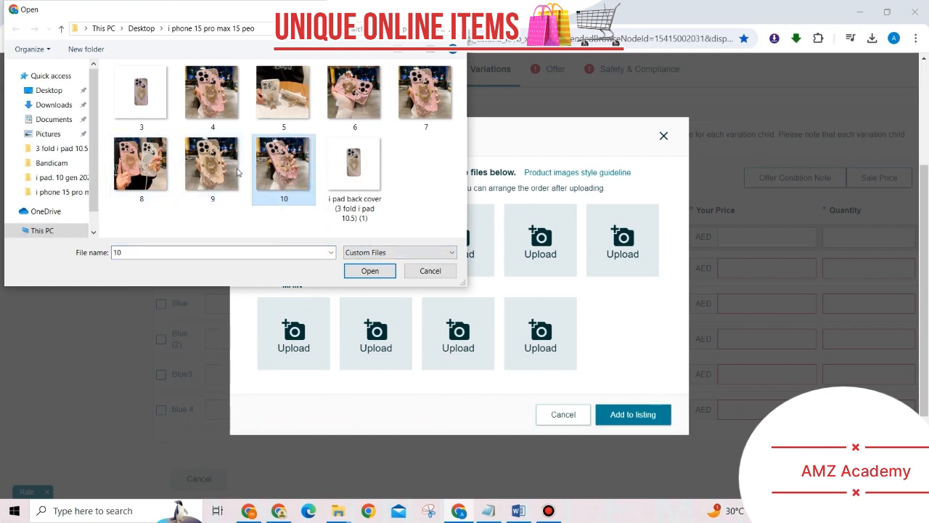
left_click(46, 91)
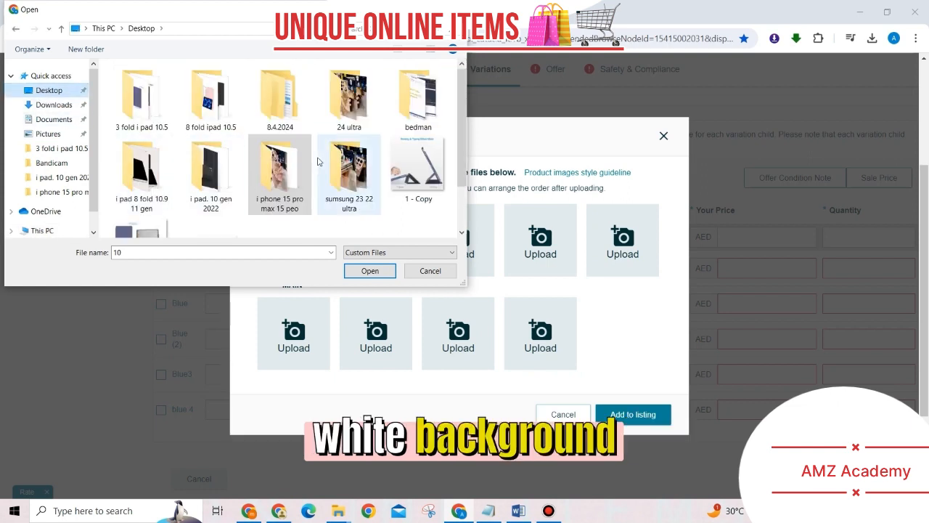
scroll(339, 175, "down", 1)
double_click(349, 109)
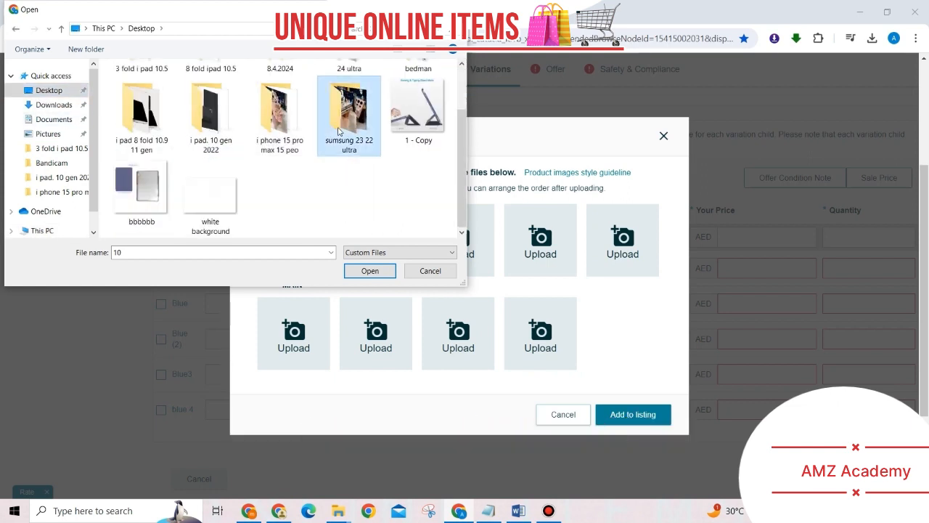
left_click(347, 92)
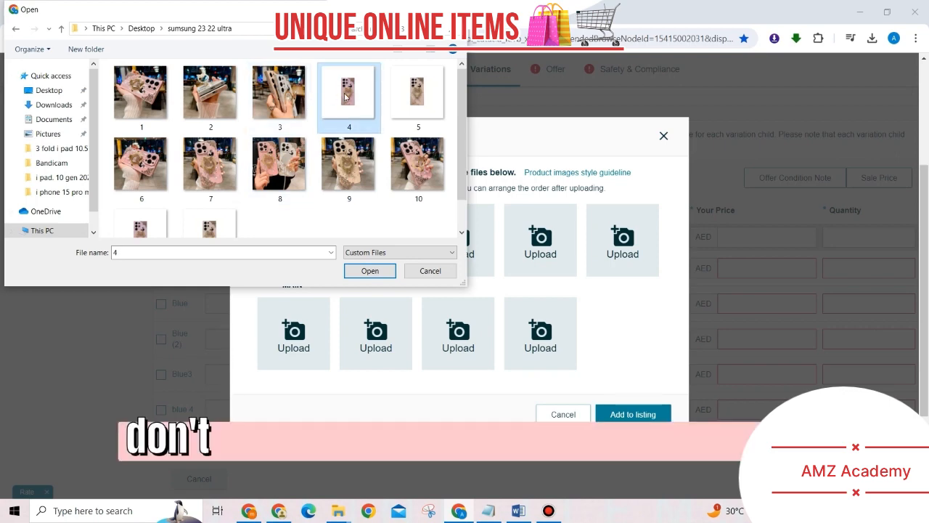
left_click(372, 270)
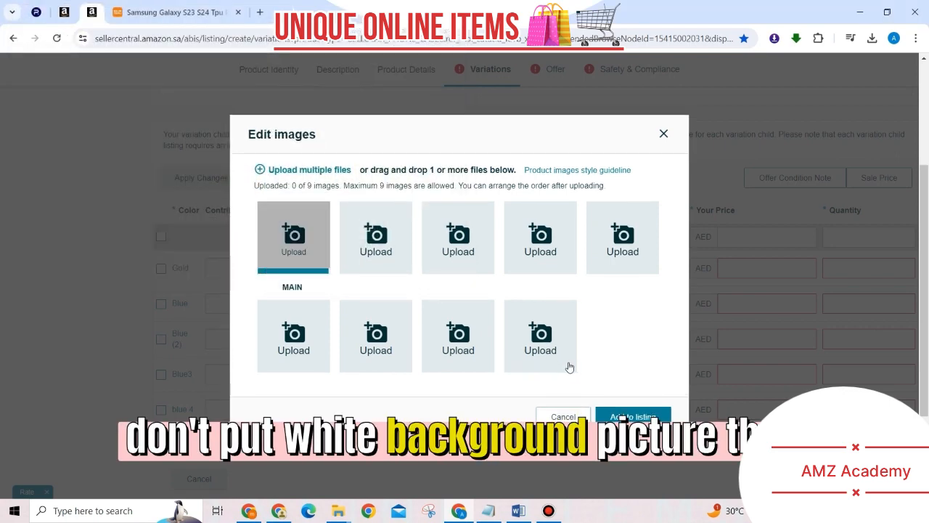
left_click(618, 416)
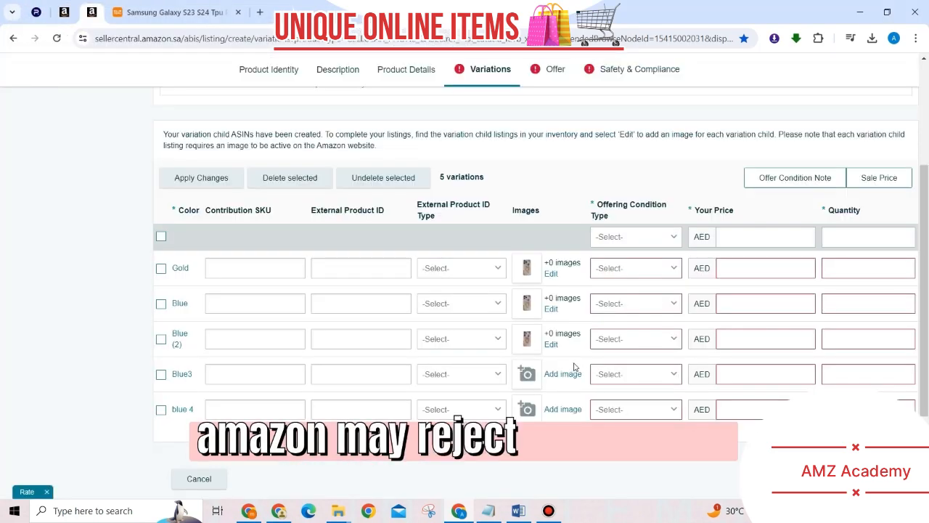
Add image 4 from the "sumsung 23 22 ultra" folder as the Blue3 variation's main image.
scroll(548, 363, "down", 2)
left_click(536, 315)
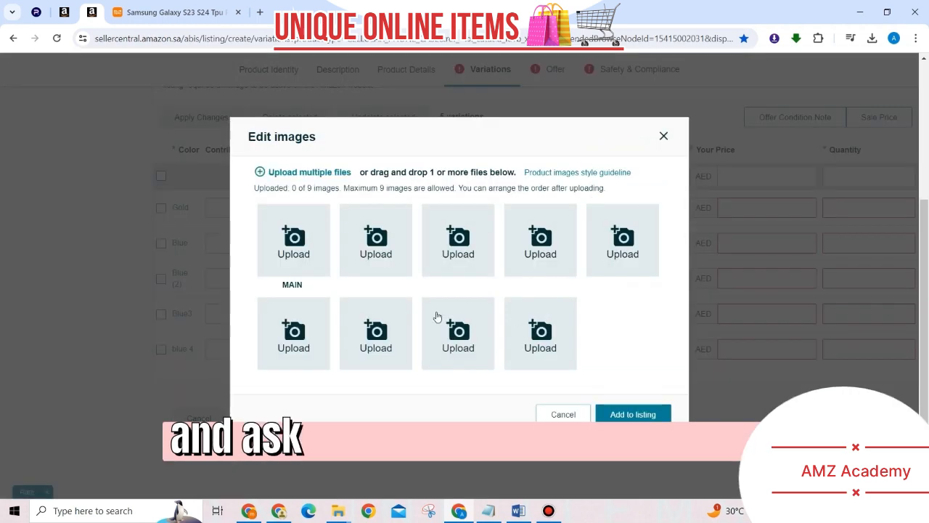
left_click(289, 252)
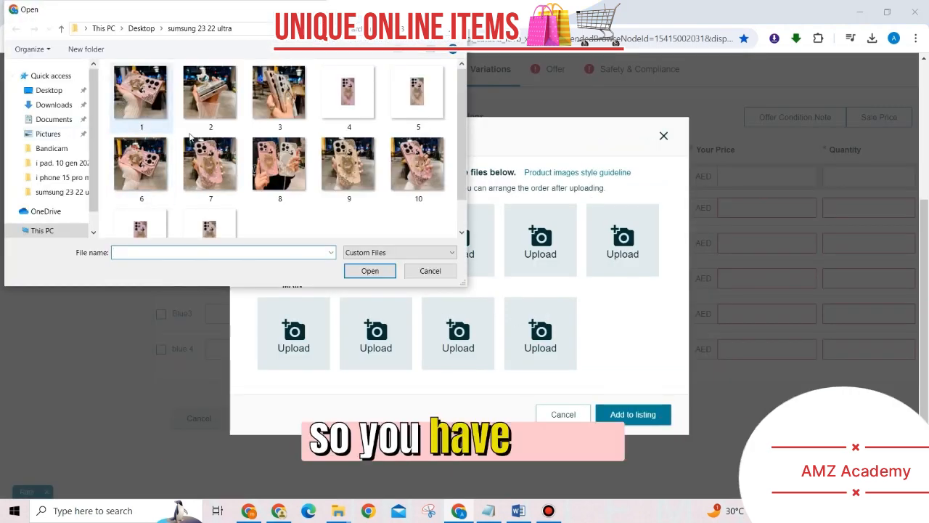
scroll(197, 193, "down", 1)
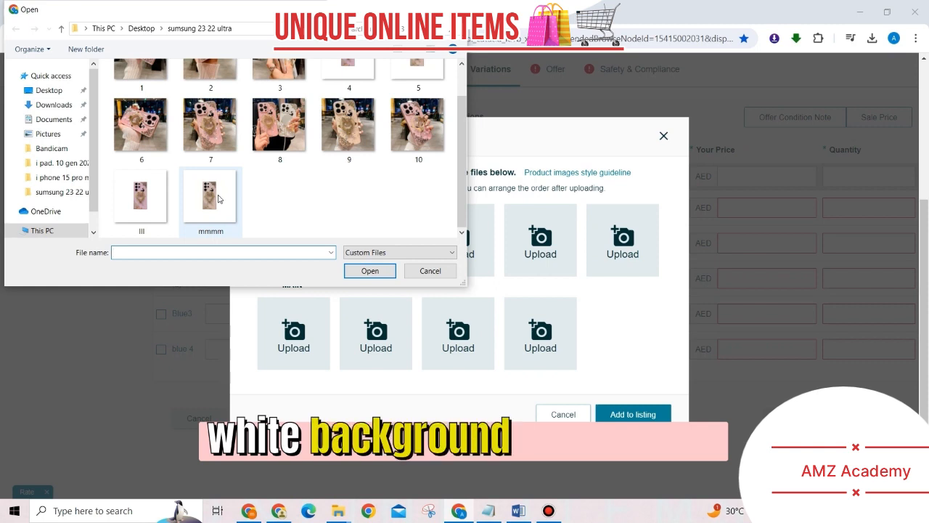
scroll(196, 206, "up", 1)
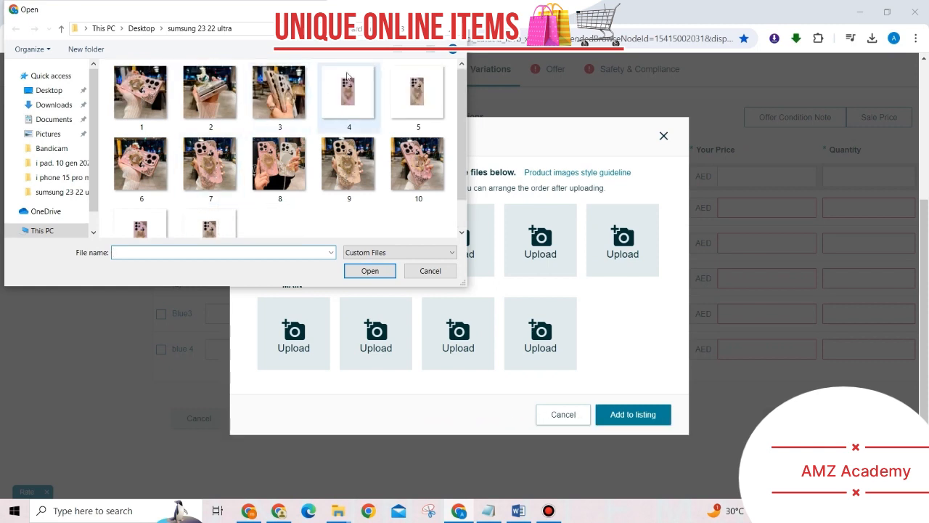
left_click(356, 101)
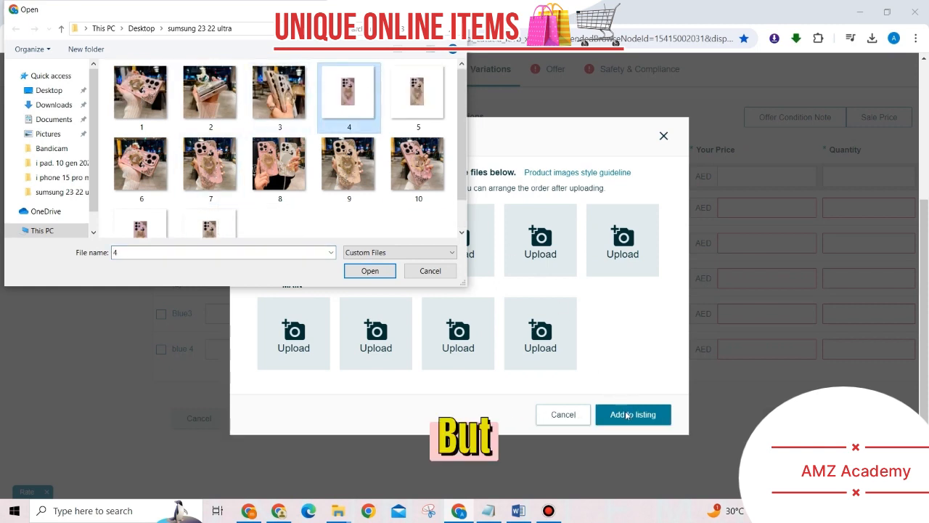
left_click(367, 271)
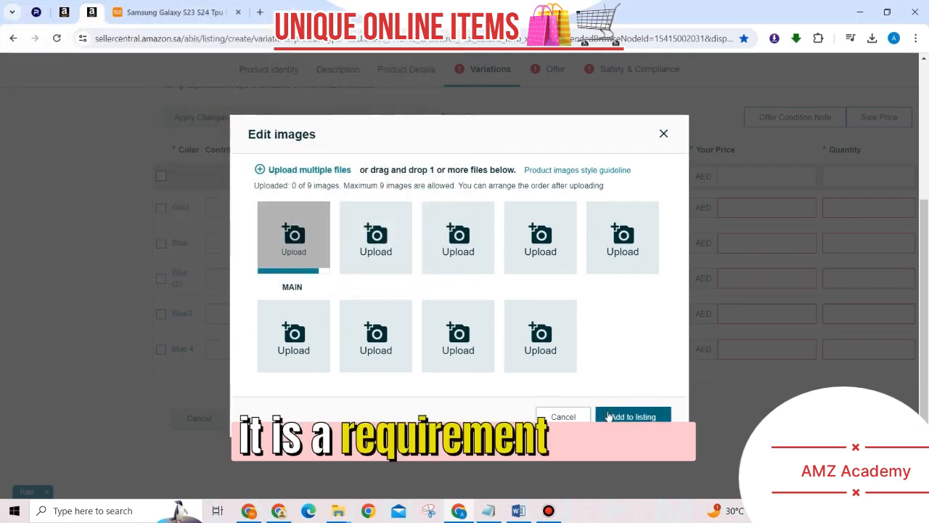
left_click(614, 413)
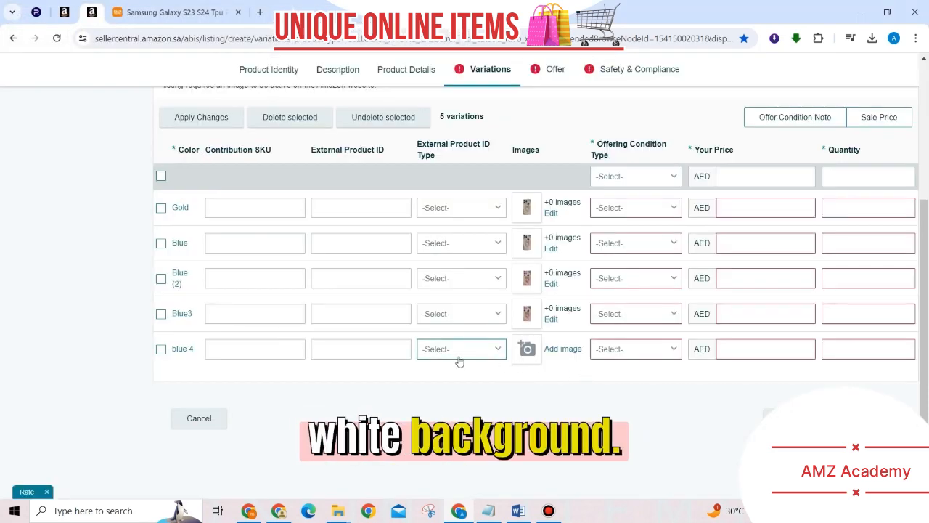
Add white-background image 4 from the "sumsung 23 22 ultra" folder as the blue 4 variation's main image.
left_click(528, 350)
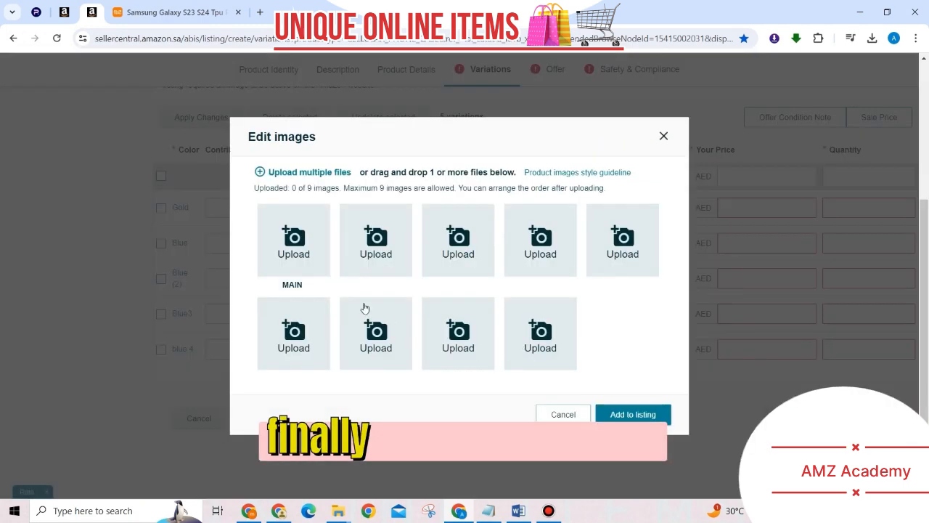
left_click(298, 249)
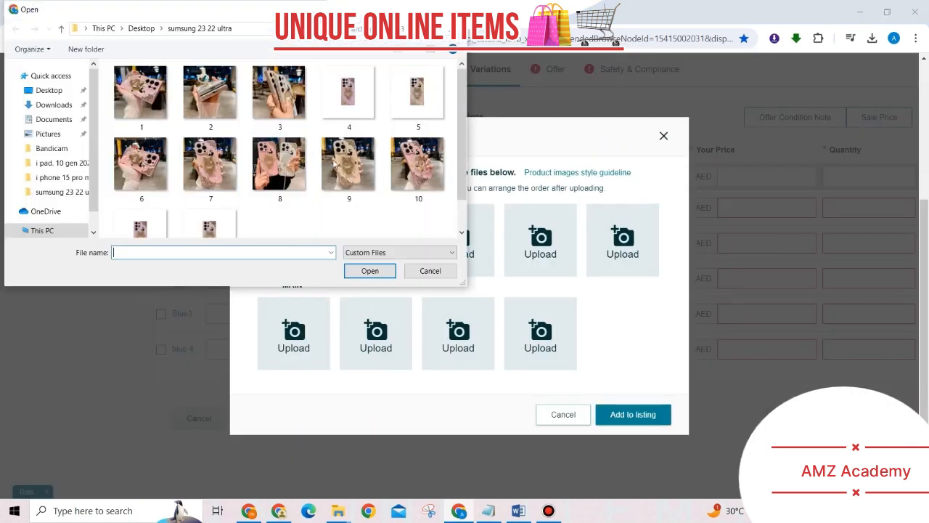
left_click(346, 96)
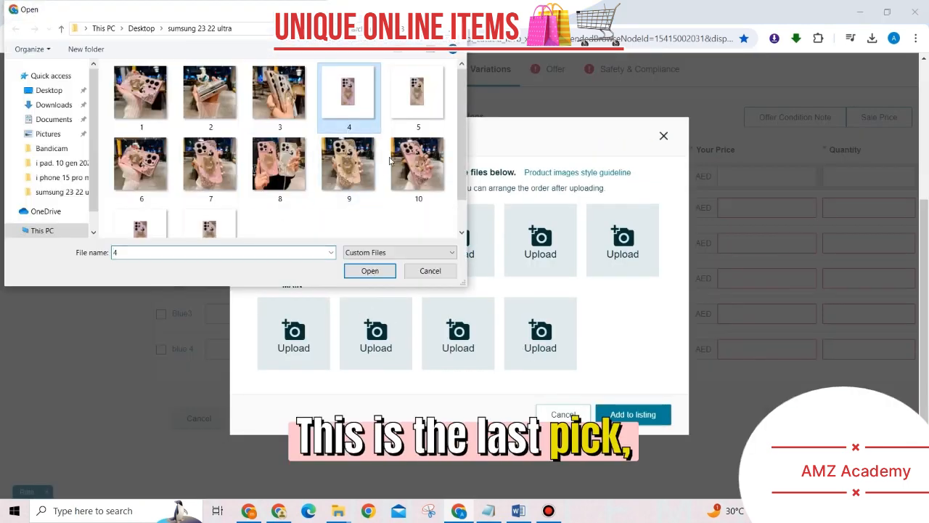
left_click(371, 271)
left_click(612, 415)
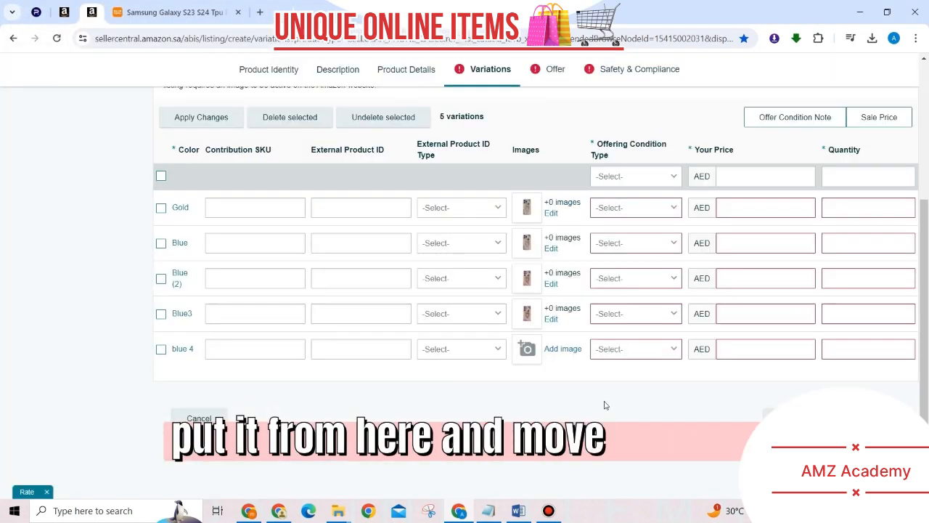
left_click(529, 350)
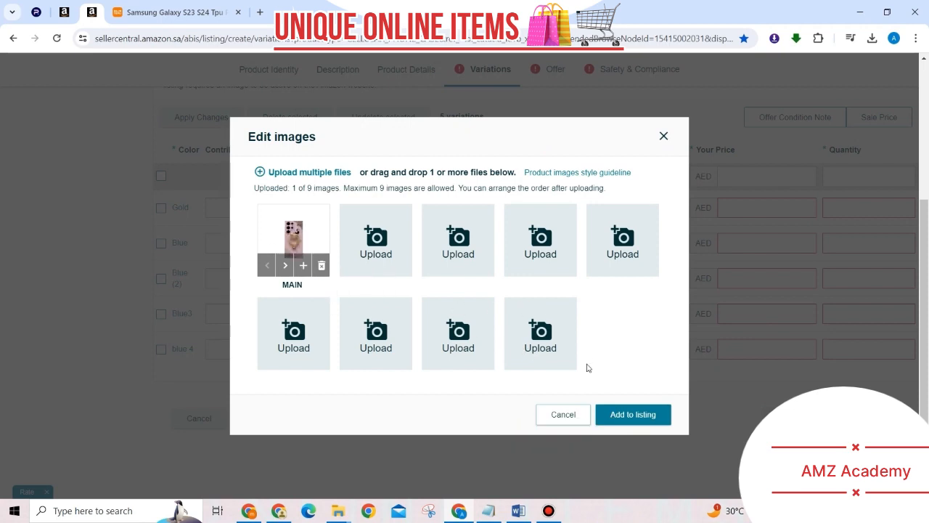
left_click(612, 412)
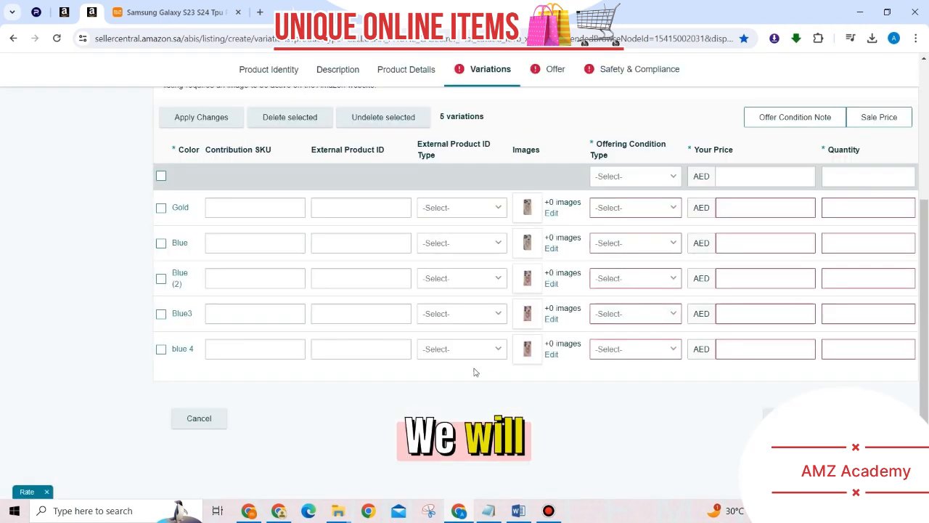
Set the offering condition type to New for the Gold, Blue, Blue (2), Blue3 and blue 4 variations.
left_click(607, 210)
left_click(608, 228)
left_click(612, 242)
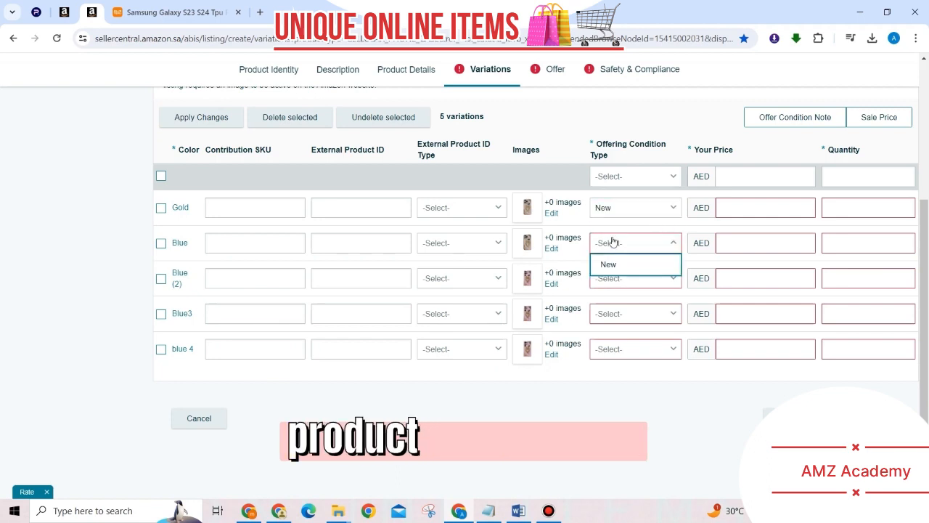
left_click(610, 265)
left_click(616, 278)
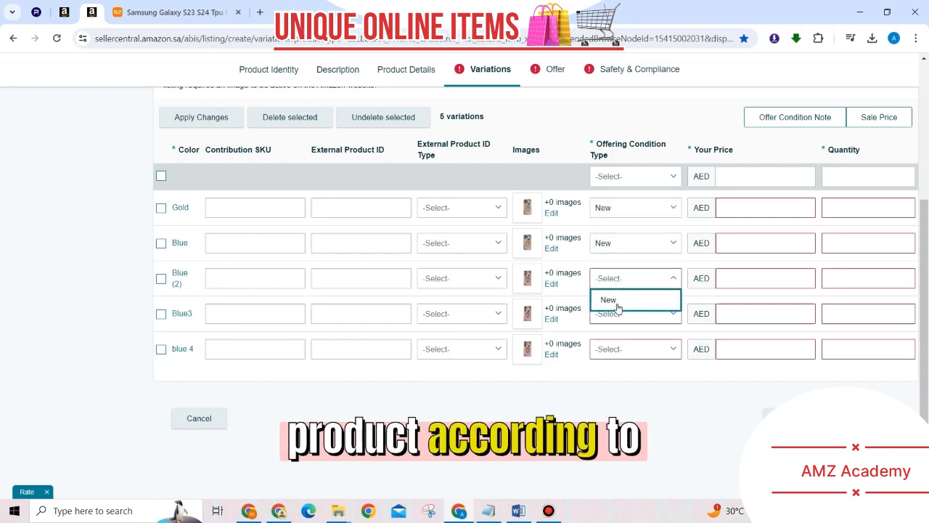
left_click(618, 300)
left_click(621, 319)
left_click(617, 294)
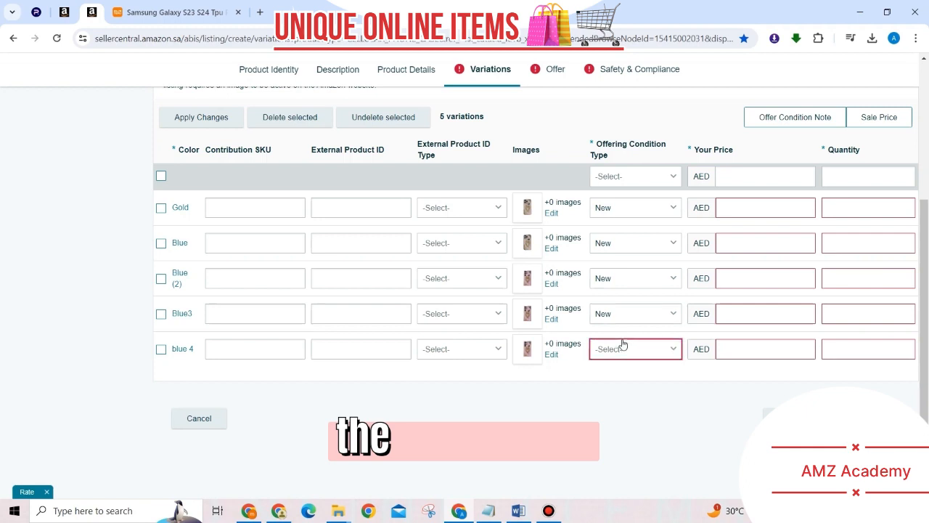
left_click(623, 344)
left_click(617, 332)
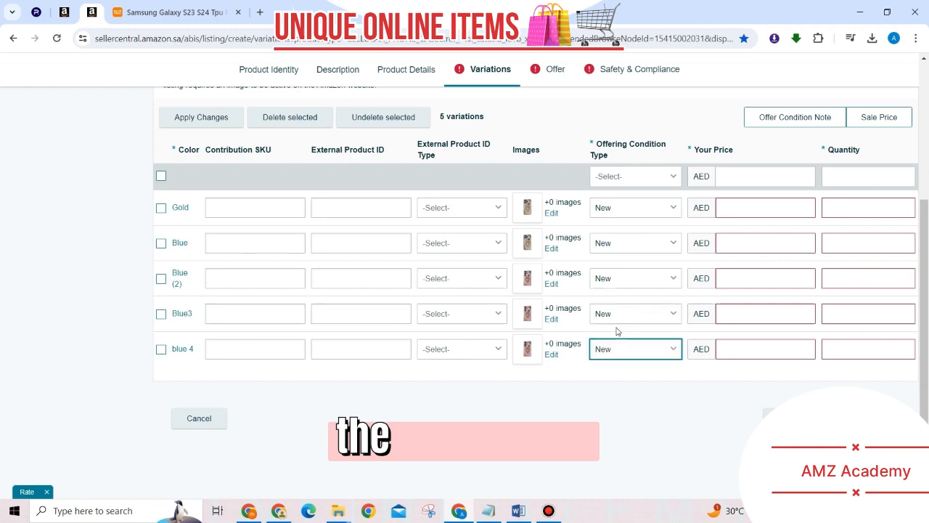
Set the price of all five color variations to AED 45.00.
left_click(722, 209)
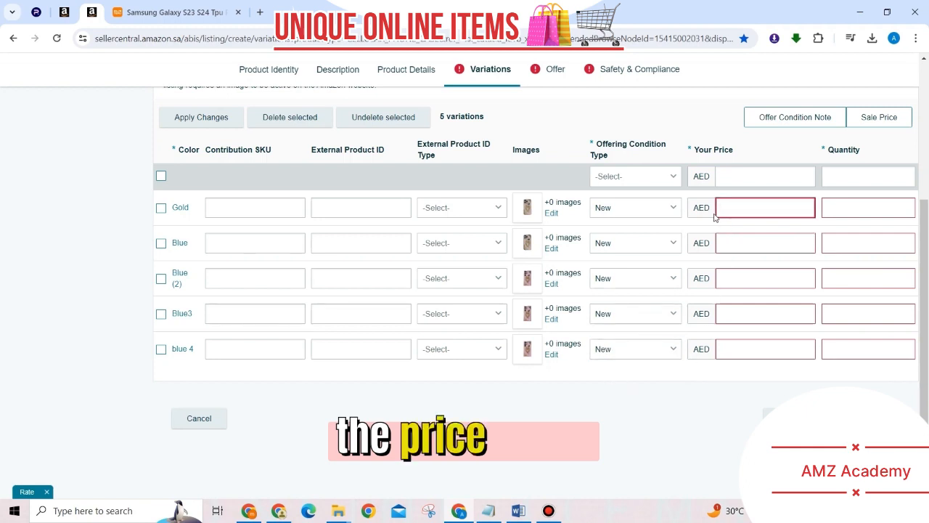
left_click(735, 244)
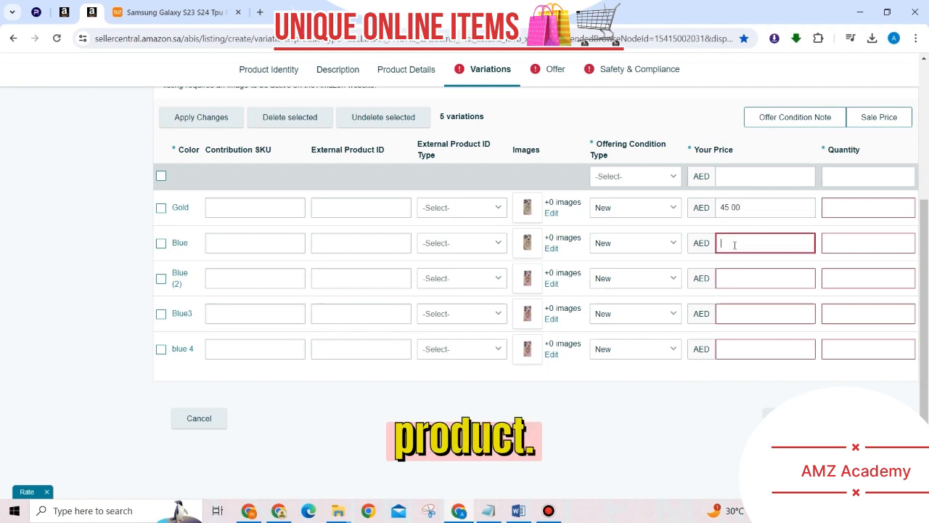
left_click(739, 274)
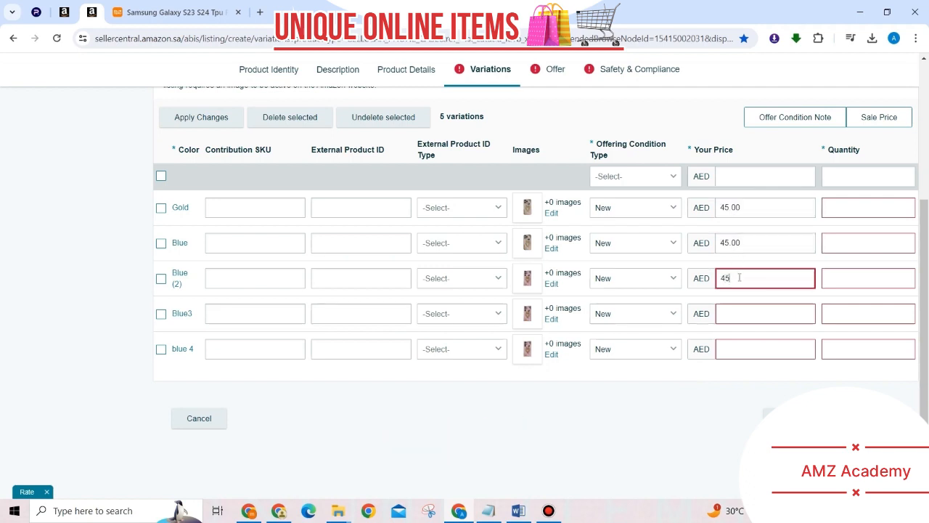
left_click(745, 310)
type("45")
left_click(750, 349)
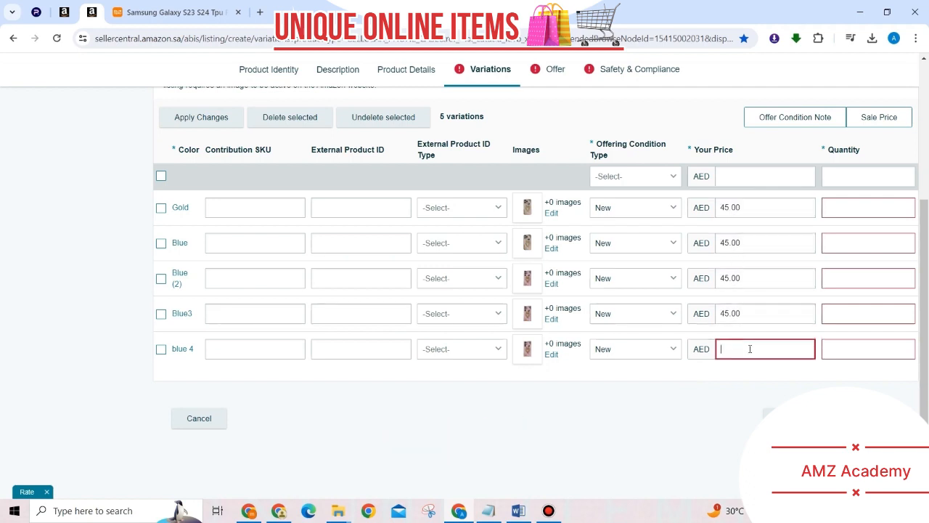
Set the quantity of each of the five color variations to 2.
left_click(849, 209)
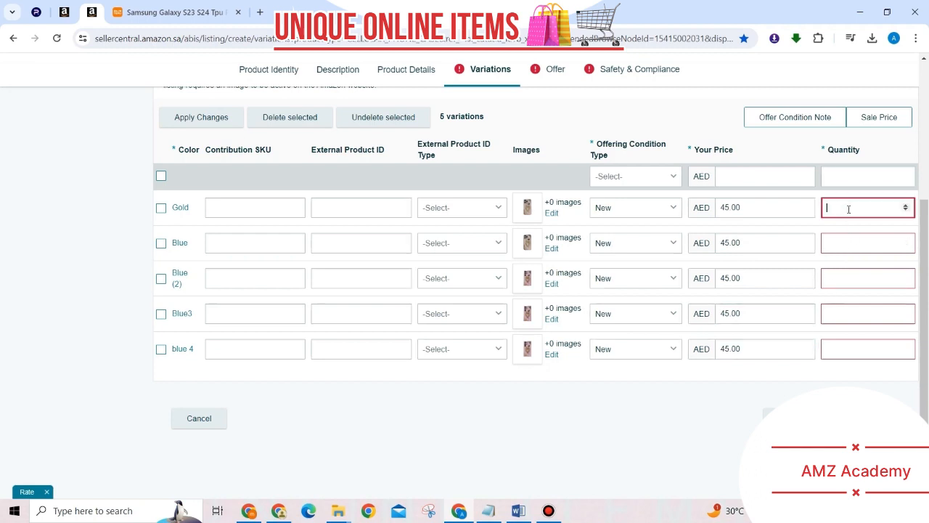
left_click(855, 251)
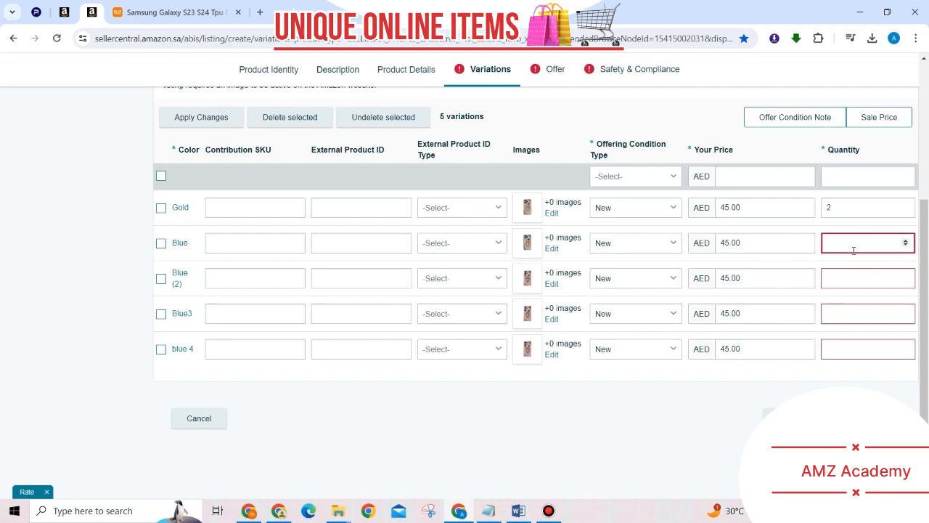
left_click(852, 275)
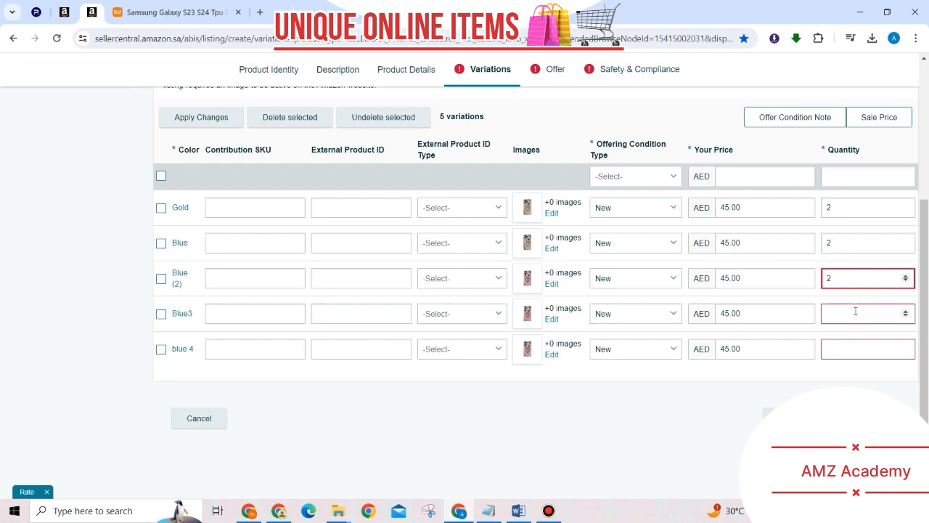
left_click(856, 311)
type("2")
left_click(848, 343)
type("2")
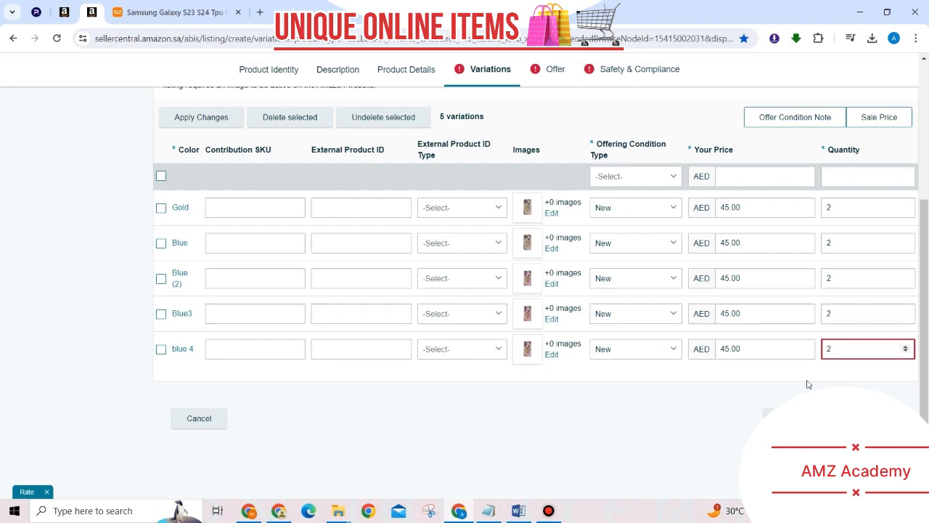
left_click(711, 432)
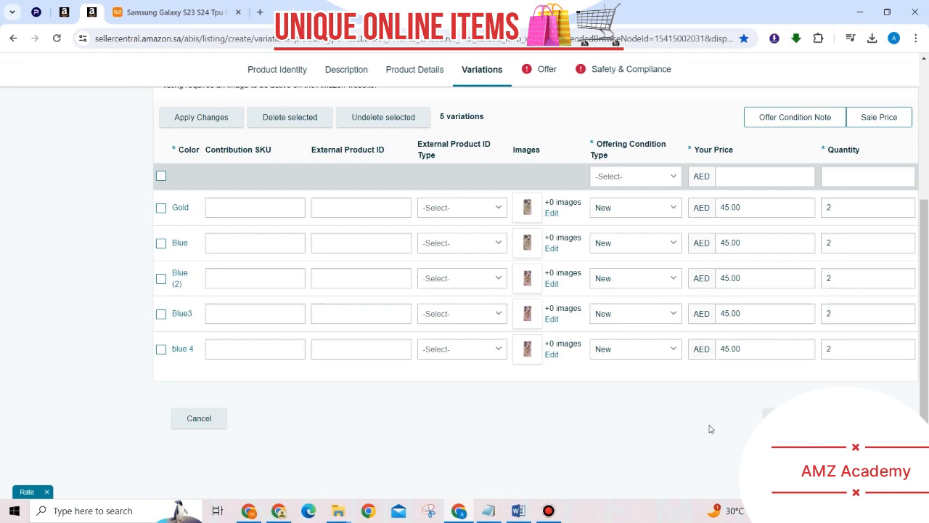
Set the offer's fulfillment channel to the Merchant Fulfilled option (Self Ship or Easy Ship).
left_click(542, 69)
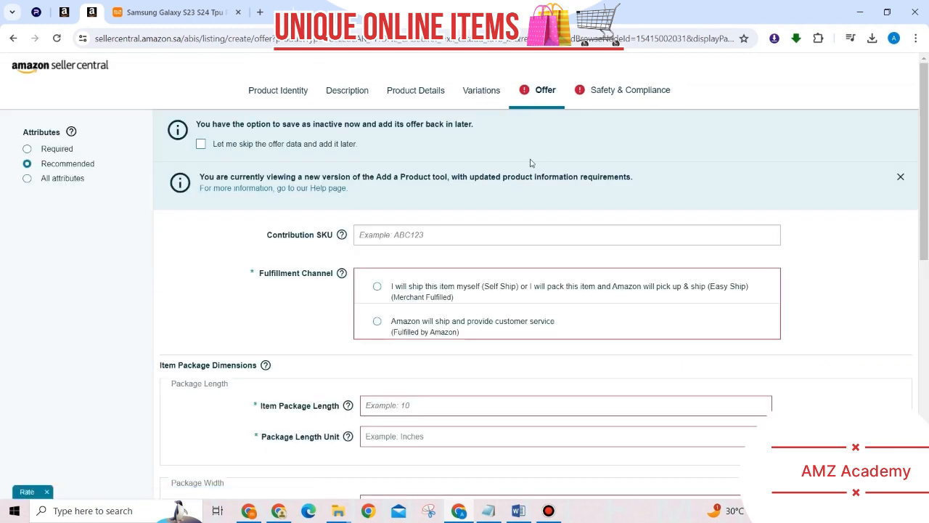
left_click(376, 287)
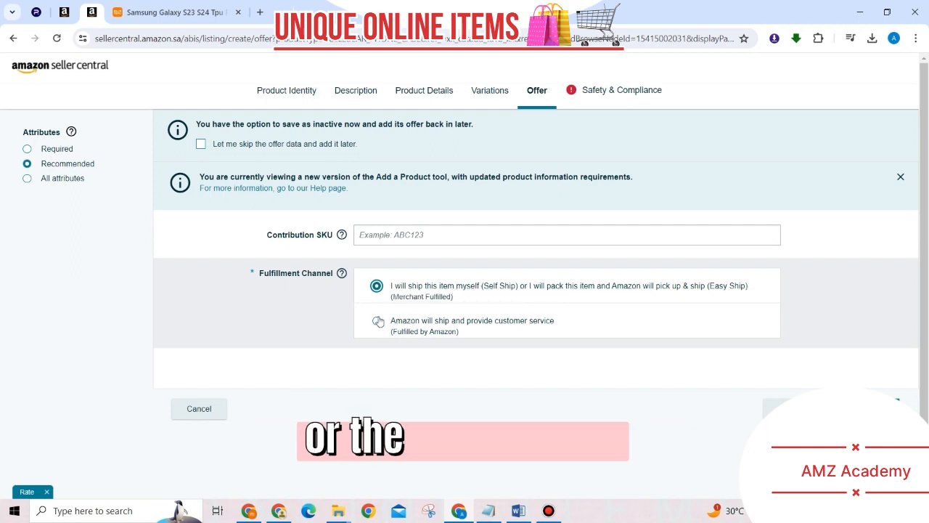
In Safety & Compliance, set the country of origin to United Arab Emirates and the warranty description to NIL.
left_click(613, 93)
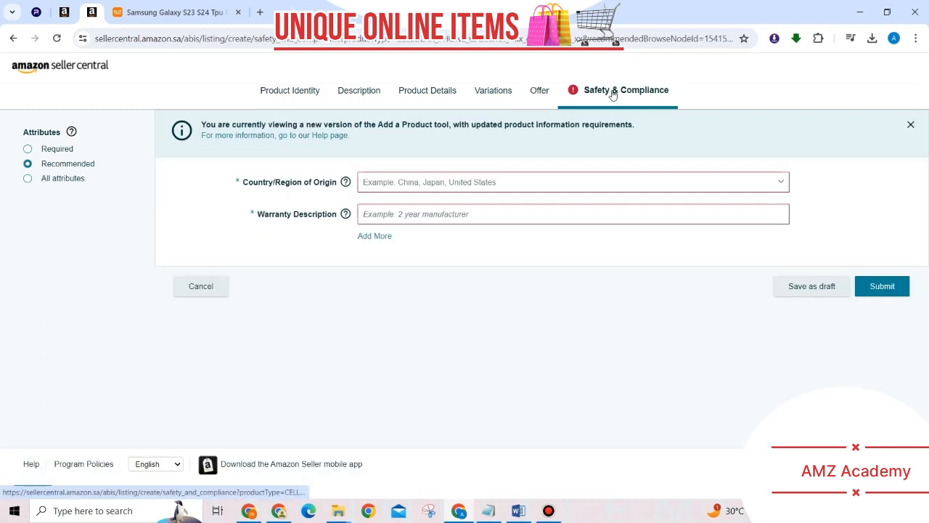
left_click(479, 188)
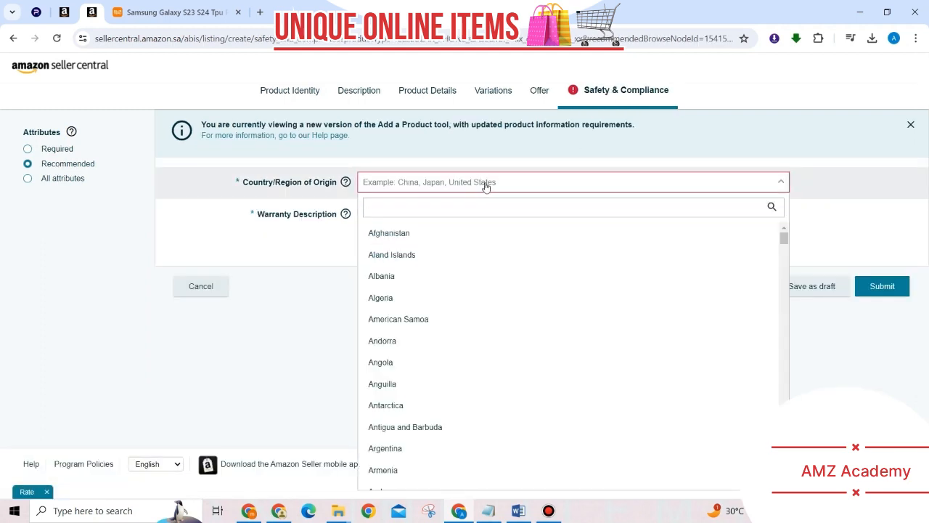
type("un")
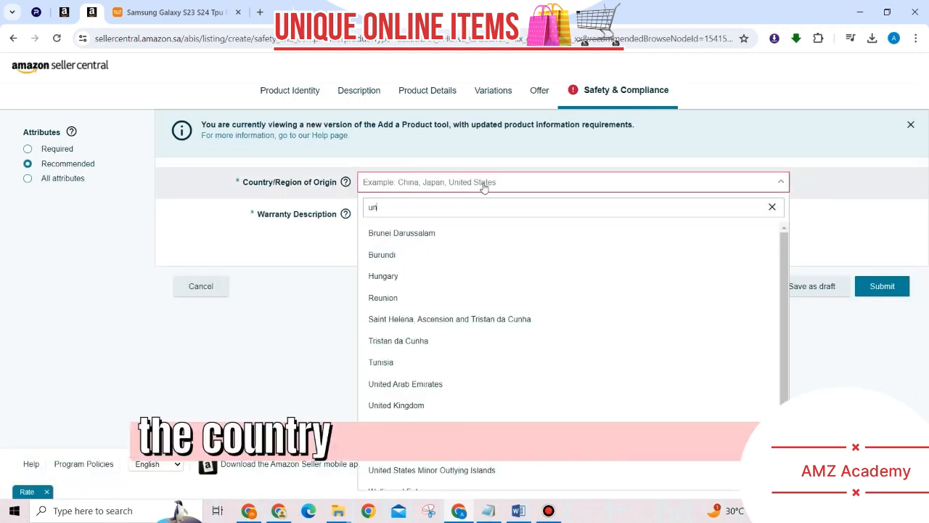
type("ited")
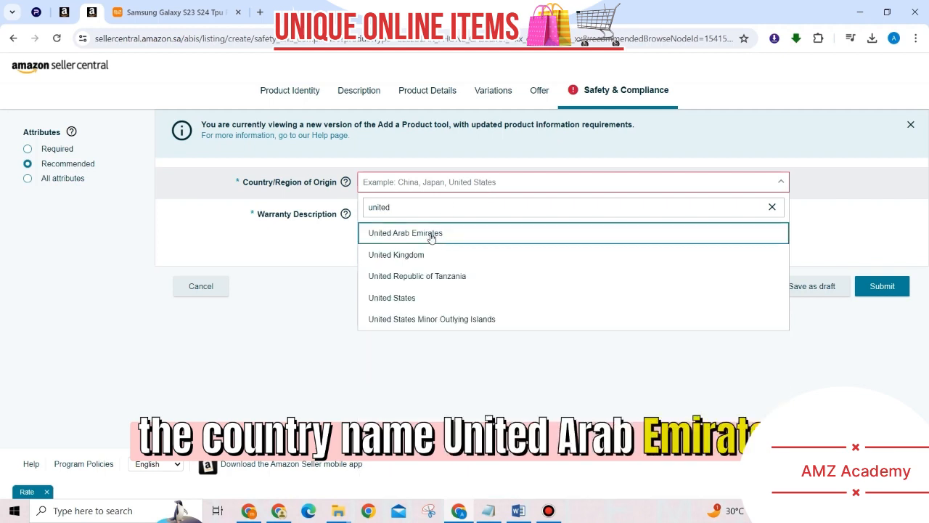
left_click(433, 234)
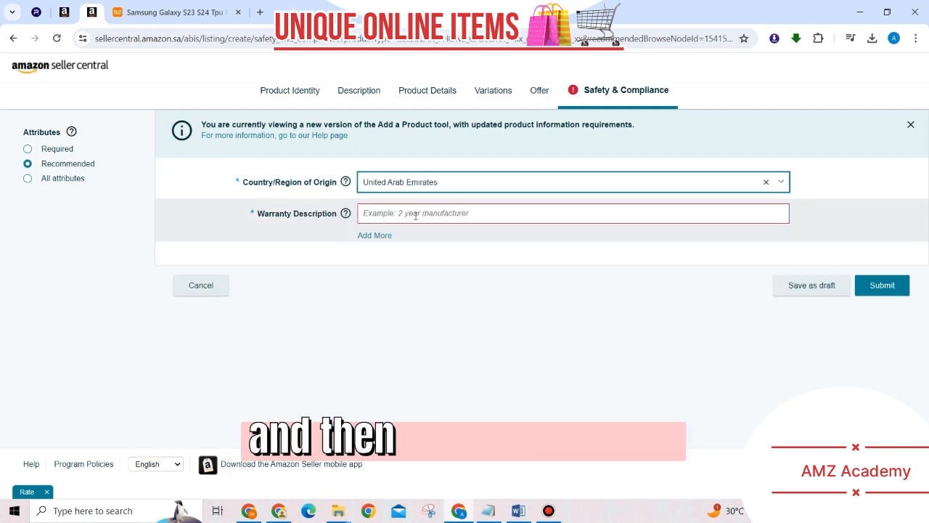
left_click(411, 214)
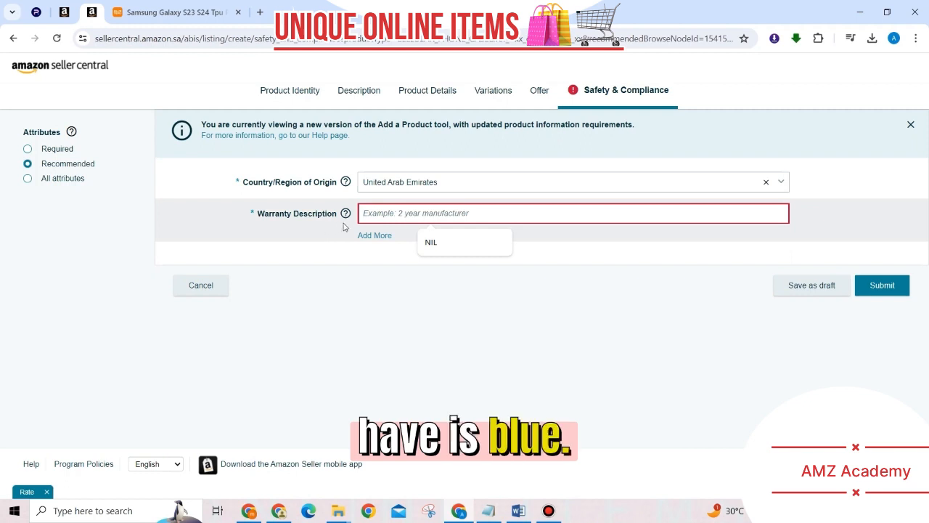
left_click(443, 252)
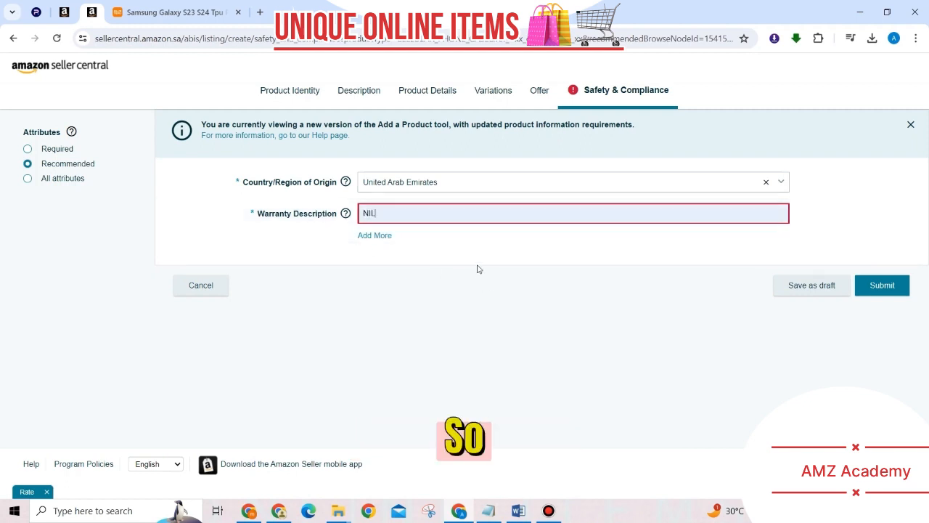
left_click(477, 257)
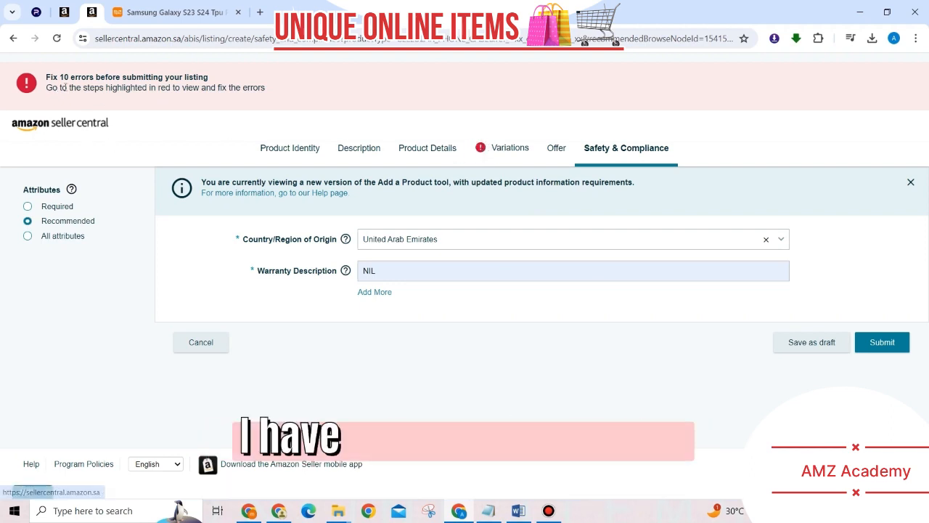
In the variations table, set Gold's external product ID type to UPC/EAN/GTIN and enter "-" as blue 4's external product ID.
left_click(498, 151)
scroll(517, 204, "down", 5)
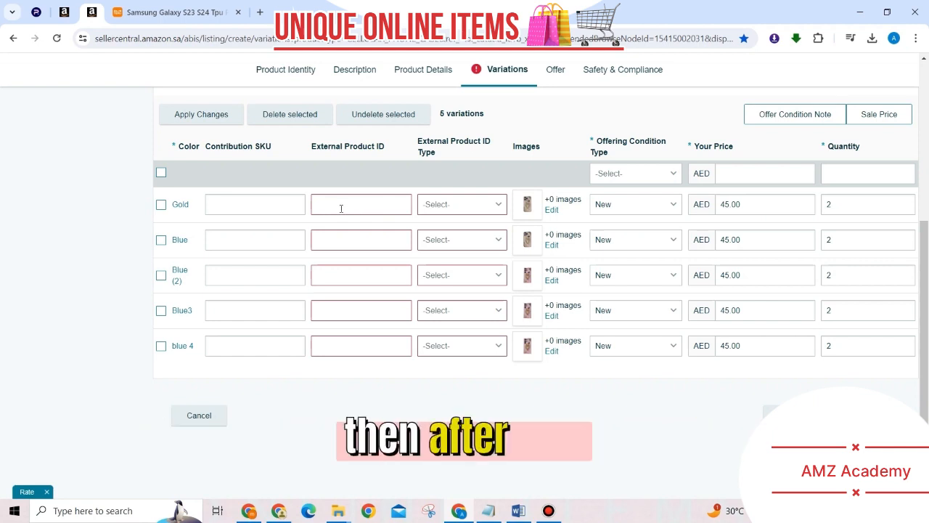
left_click(449, 206)
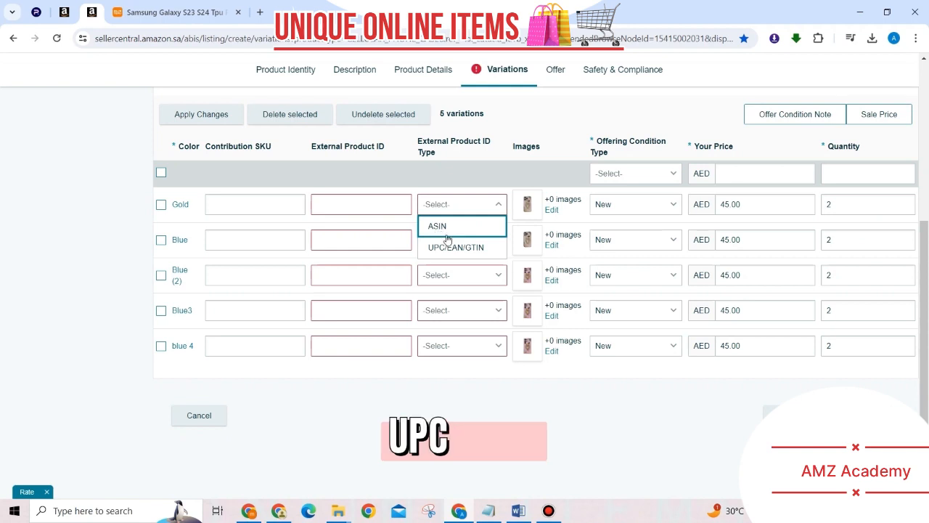
left_click(444, 252)
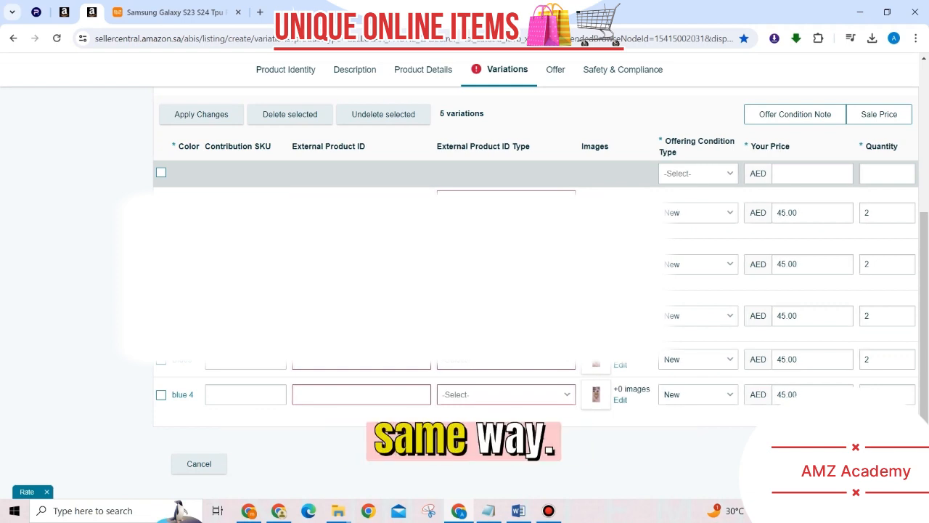
left_click(347, 387)
left_click(341, 401)
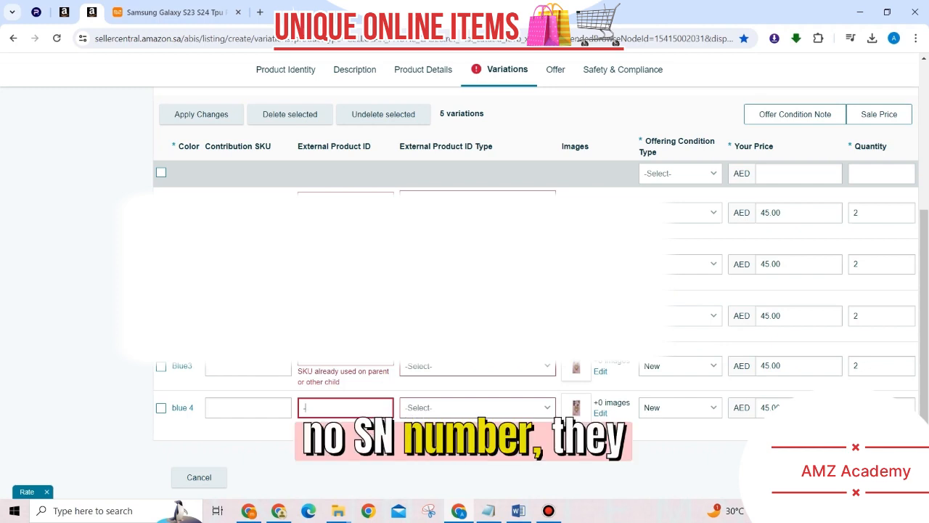
Review the external product ID entries of the color variations for errors, and return to the Safety & Compliance section.
left_click(592, 72)
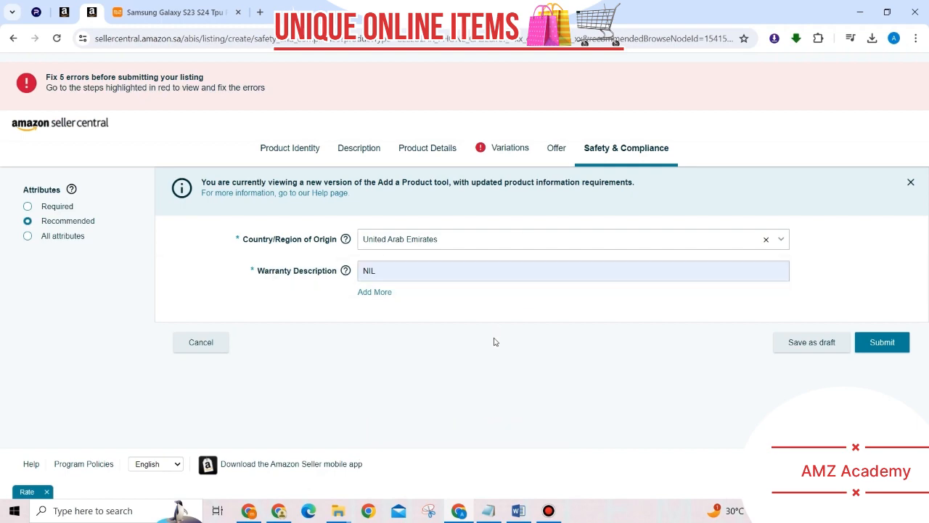
left_click(500, 148)
scroll(316, 241, "down", 4)
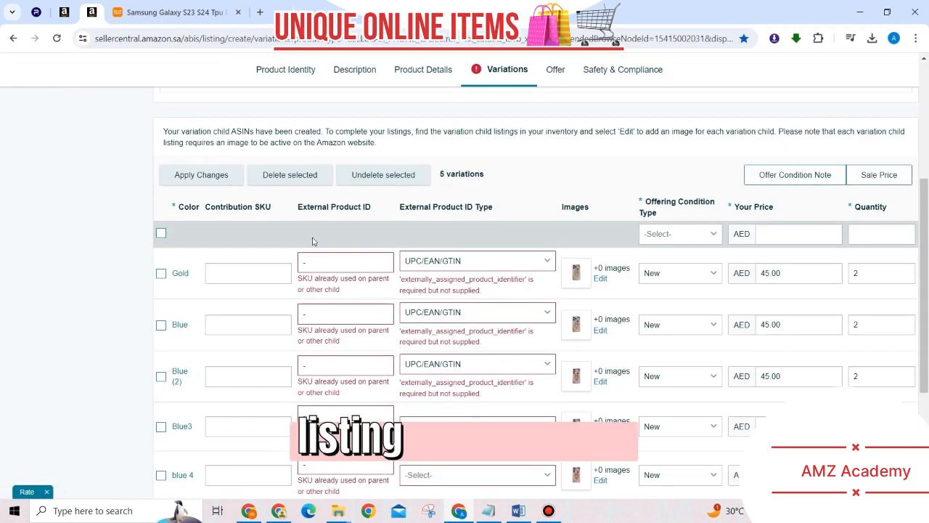
left_click(622, 70)
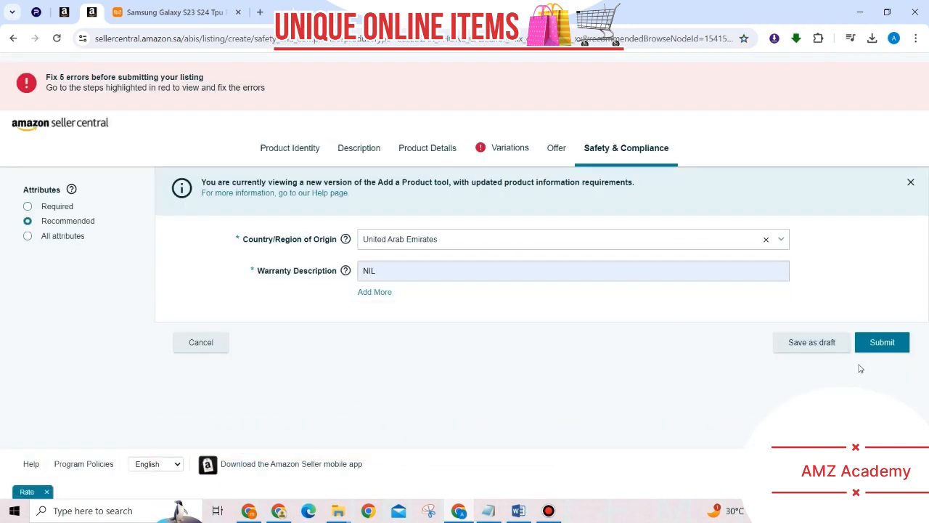